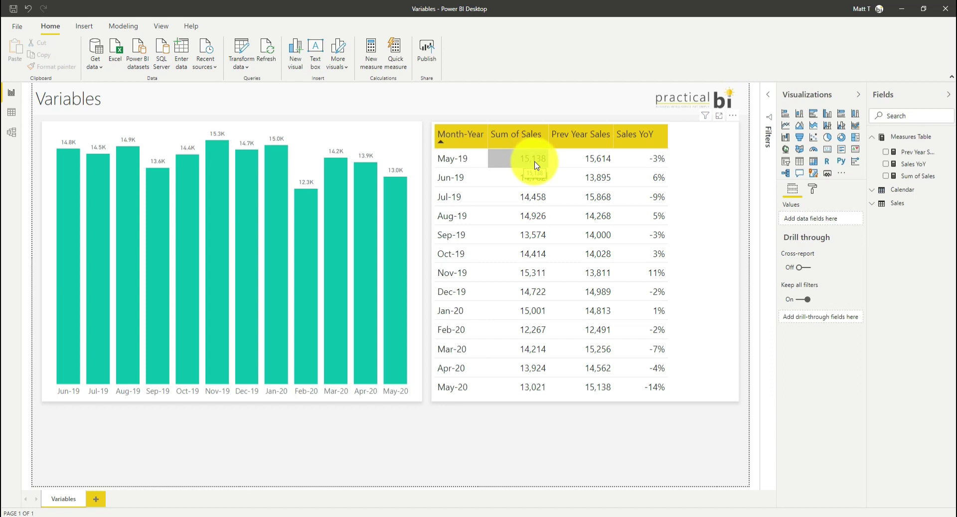
Show the Prev Year Sales formula: CALCULATE of [Sum of Sales] with PARALLELPERIOD, -12 months.
click(923, 153)
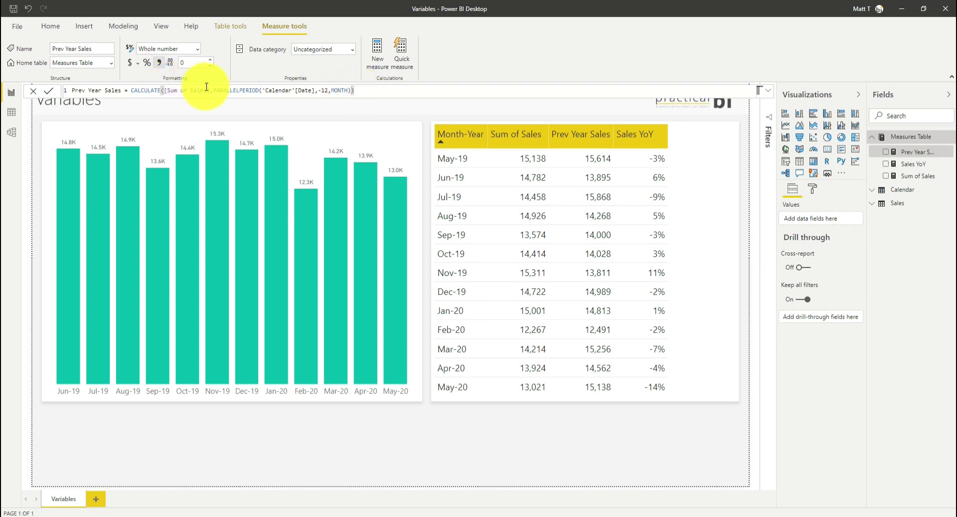
Inspect the Sales YoY and Sum of Sales formulas, then select the whole Sales YoY formula.
click(927, 165)
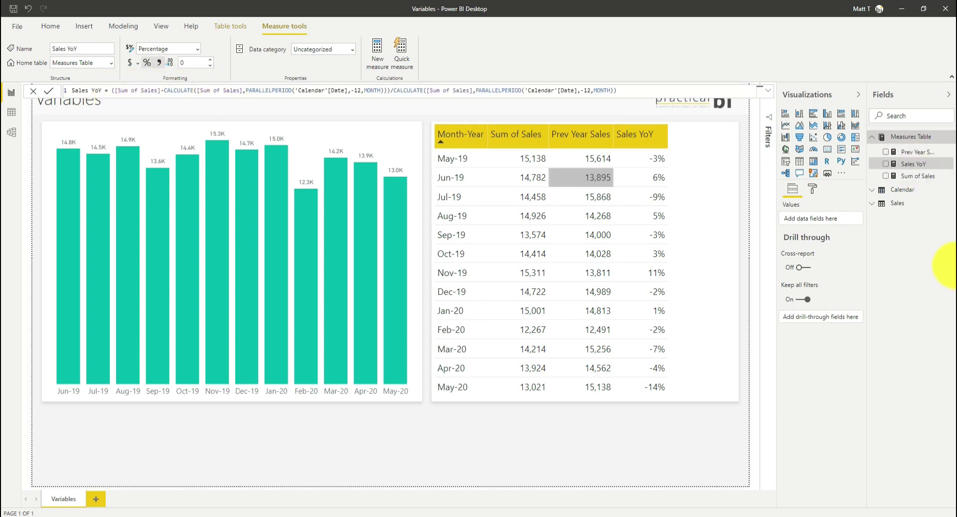
click(911, 177)
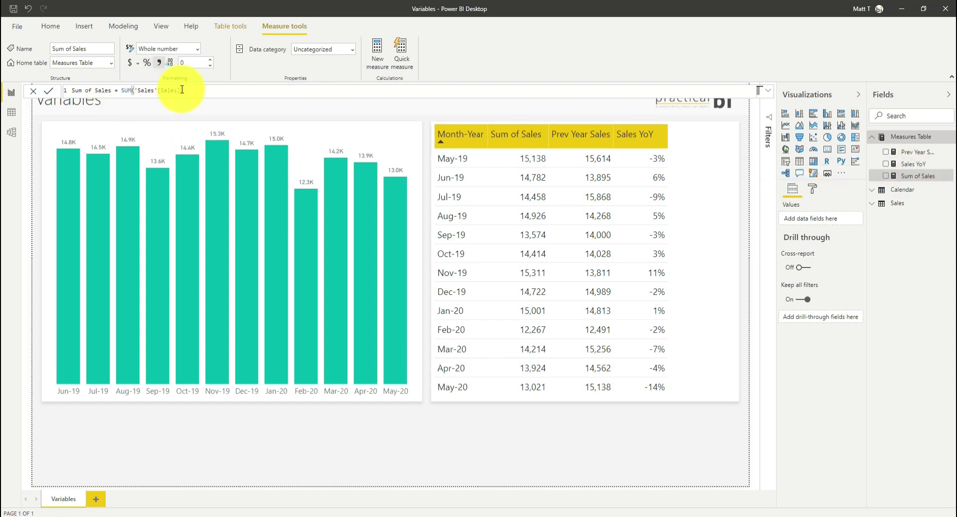
click(913, 164)
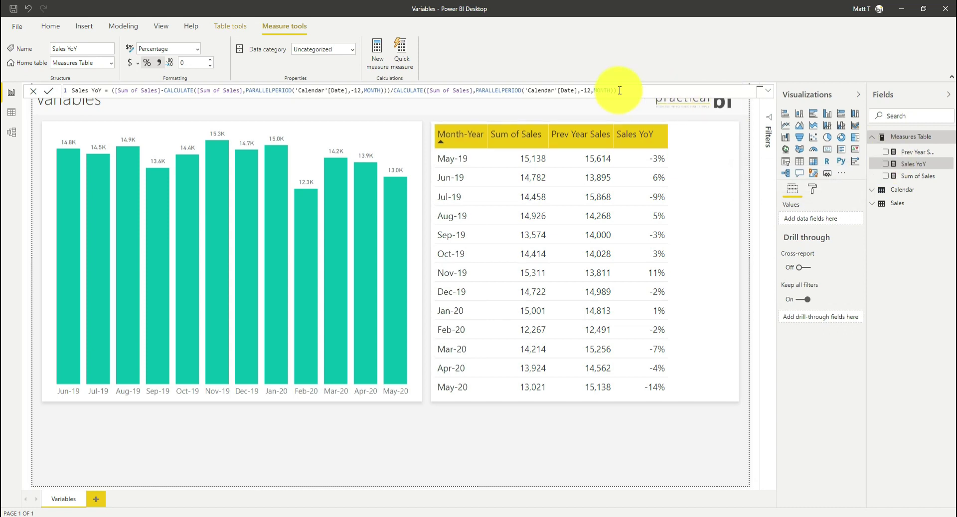
key(ctrl+a)
key(ctrl+c)
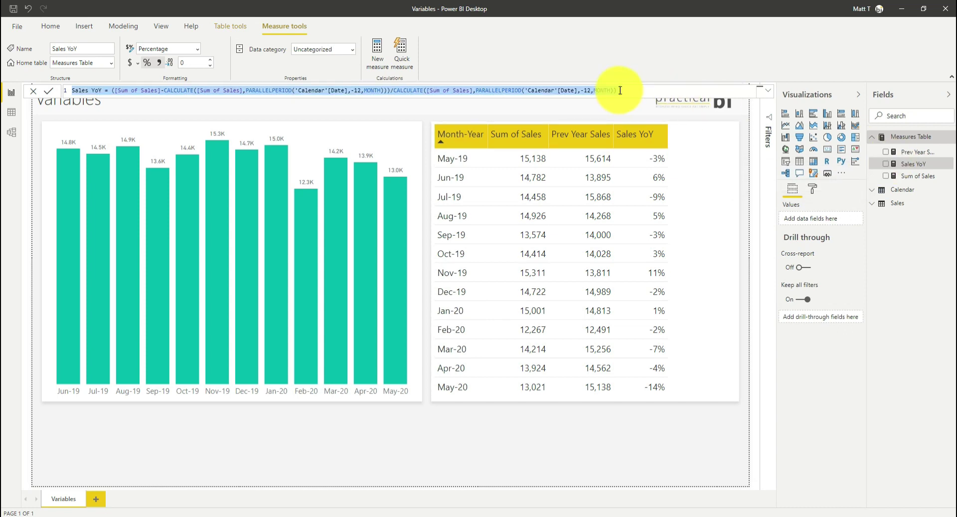
Create a new measure containing the copied Sales YoY formula.
click(388, 69)
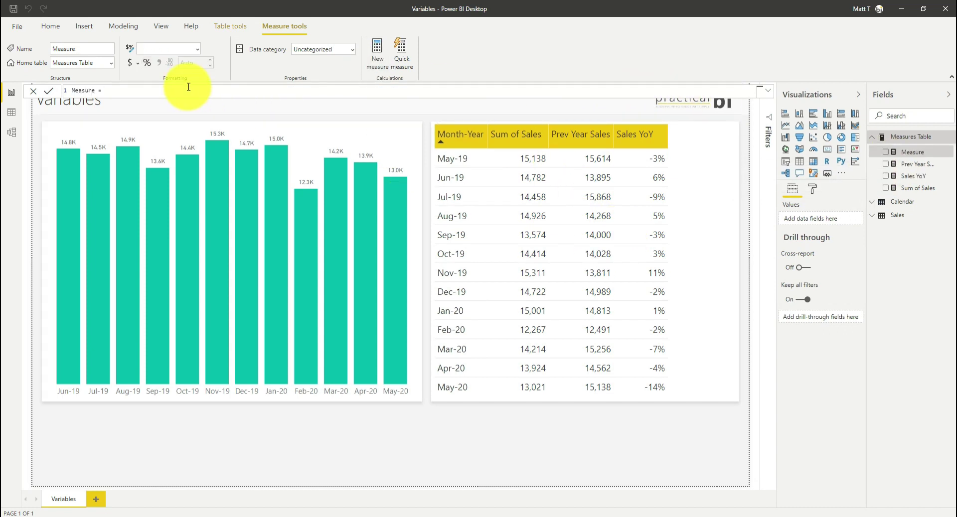
key(ctrl+a)
key(ctrl+v)
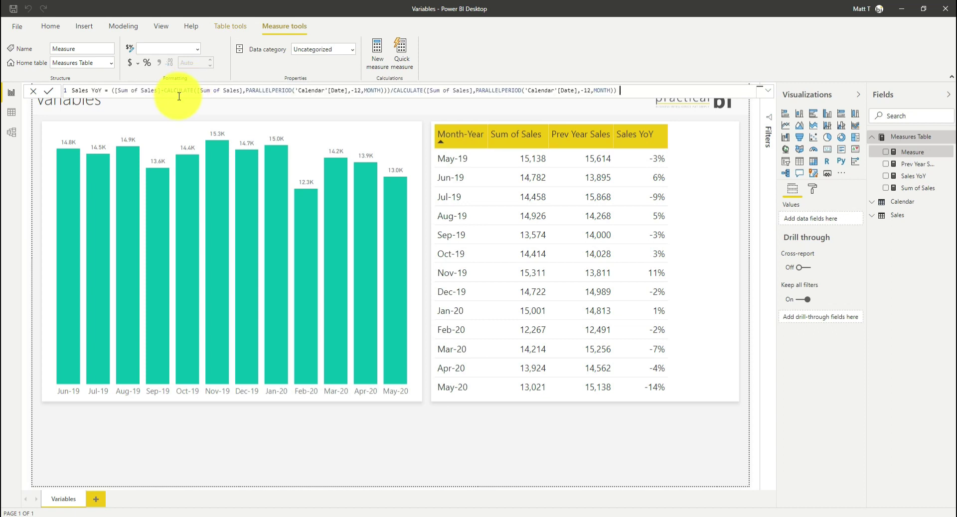
Rename the measure Sales YoY (Var) and insert blank lines above the calculation.
click(103, 90)
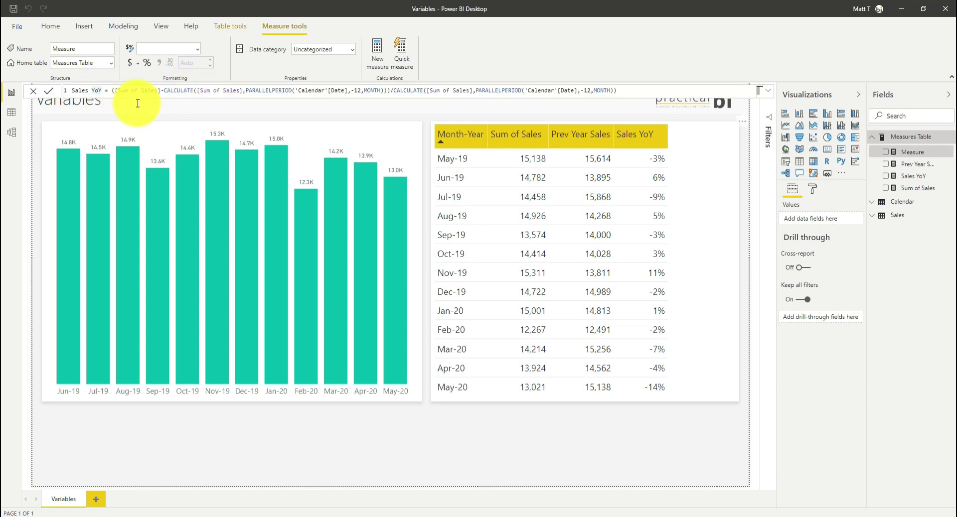
text((Var))
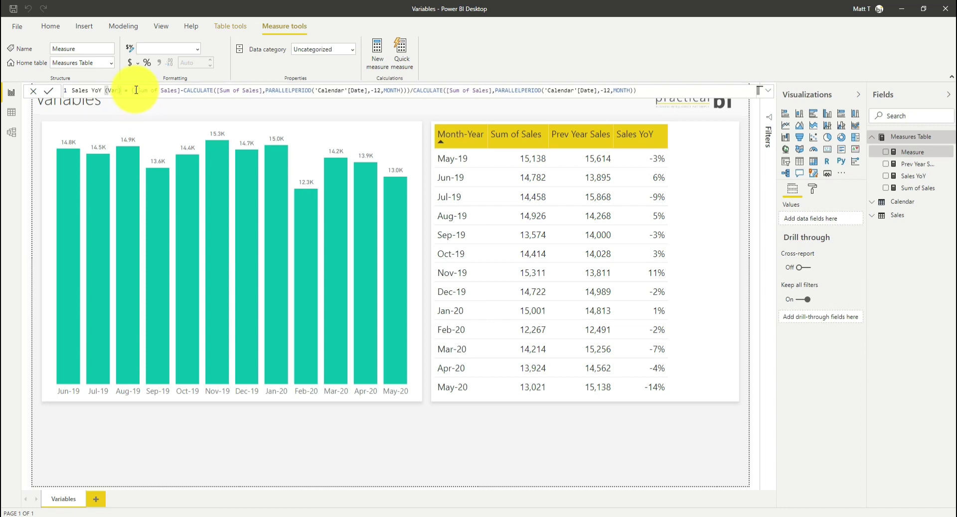
key(Right)
key(Right)
key(Right)
key(shift+Return)
key(shift+Return)
key(shift+Return)
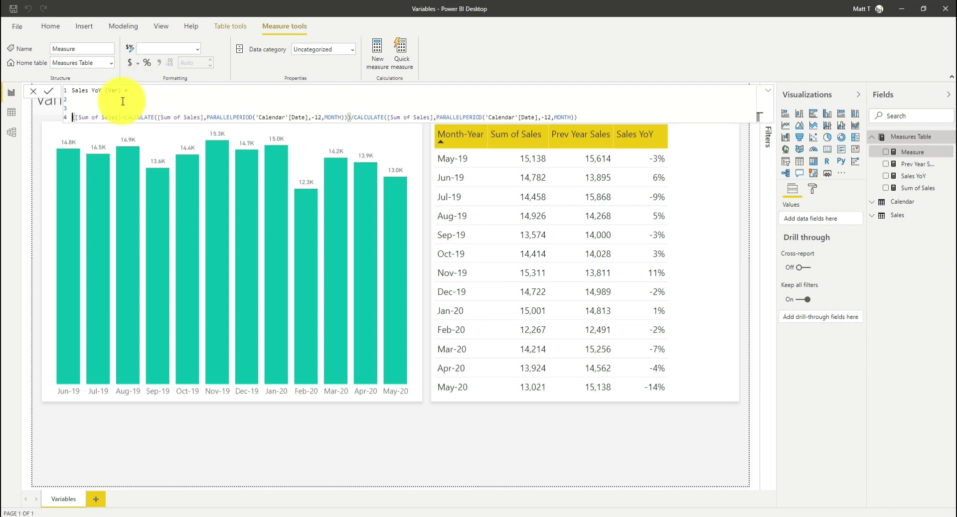
click(124, 101)
Define VAR prevYearSales as CALCULATE([Sum of Sales],PARALLELPERIOD('Calendar'[Date],-12,MONTH)).
text(VAR prevYearSales =)
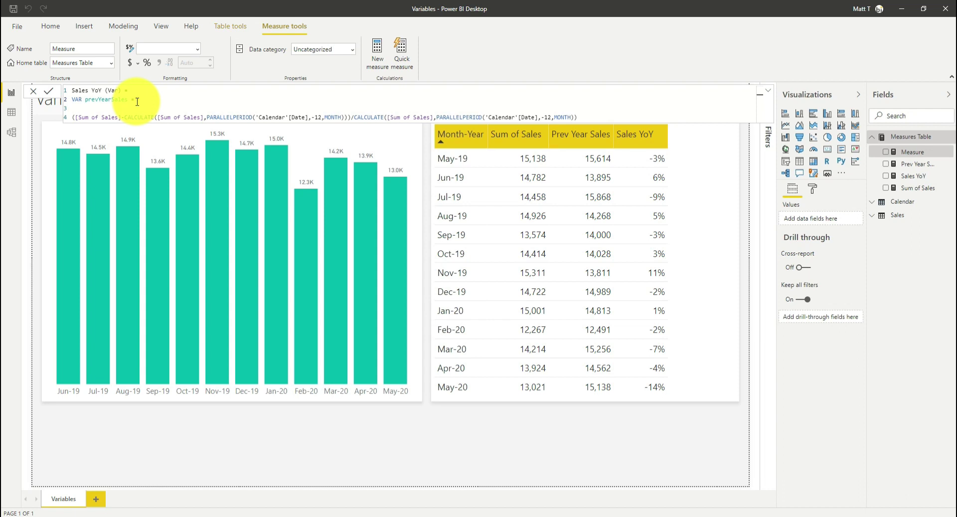
drag(124, 117, 350, 117)
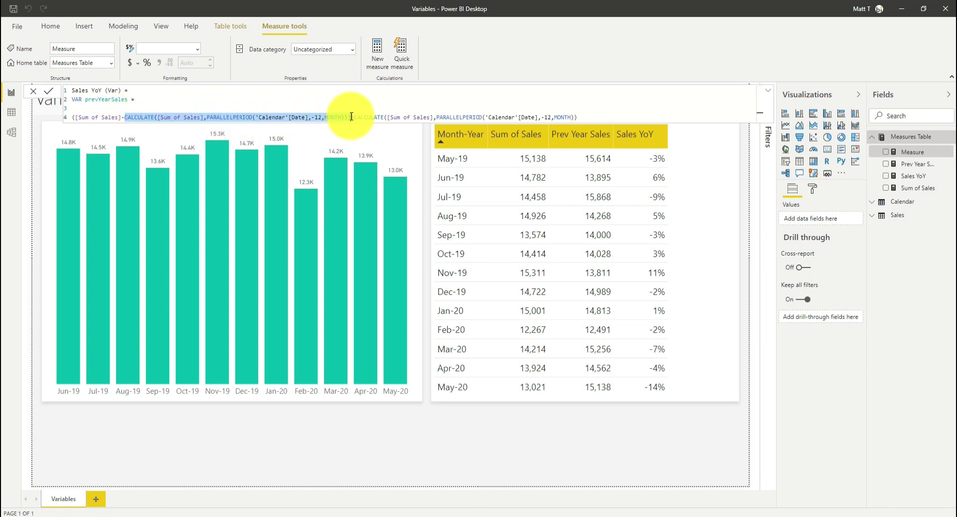
key(ctrl+c)
click(182, 99)
key(ctrl+v)
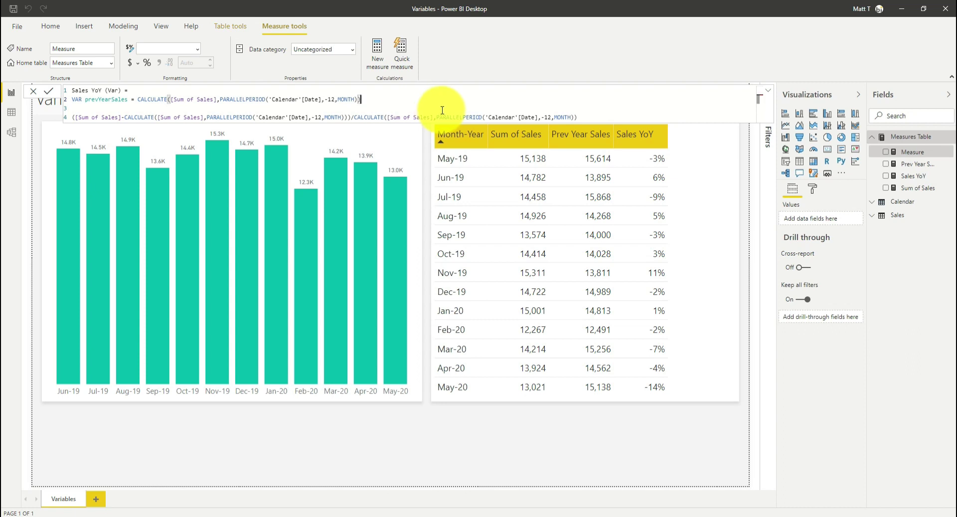
key(shift+Return)
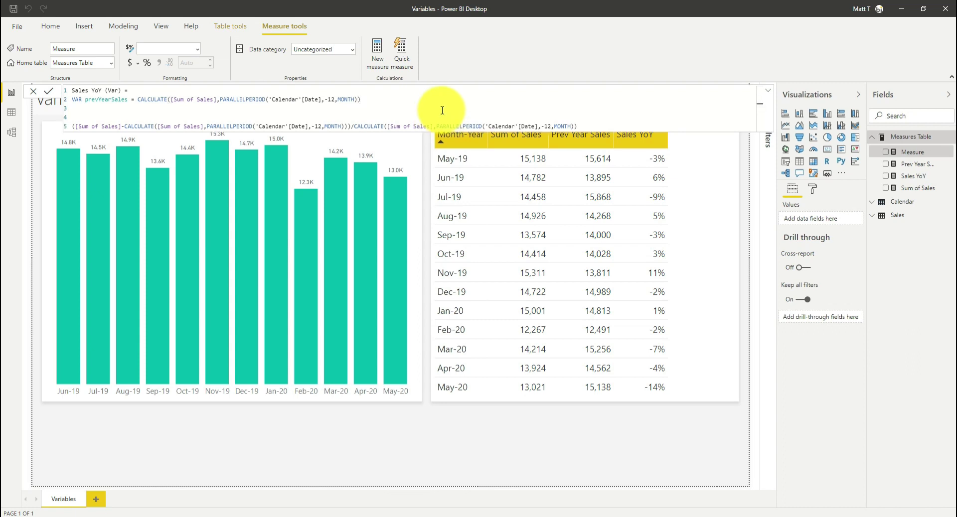
Add a RETURN line and replace the first previous-year CALCULATE with prevYearSales.
key(shift+Return)
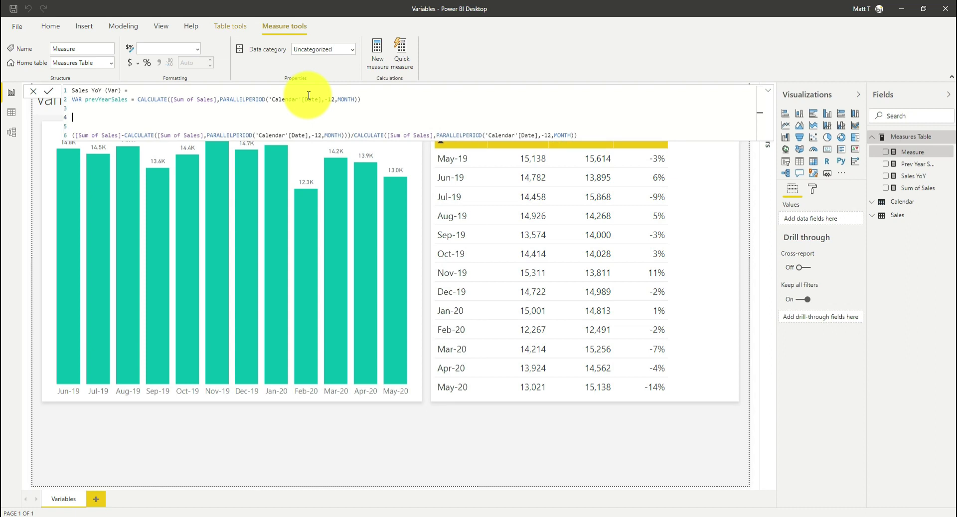
text(RETURN)
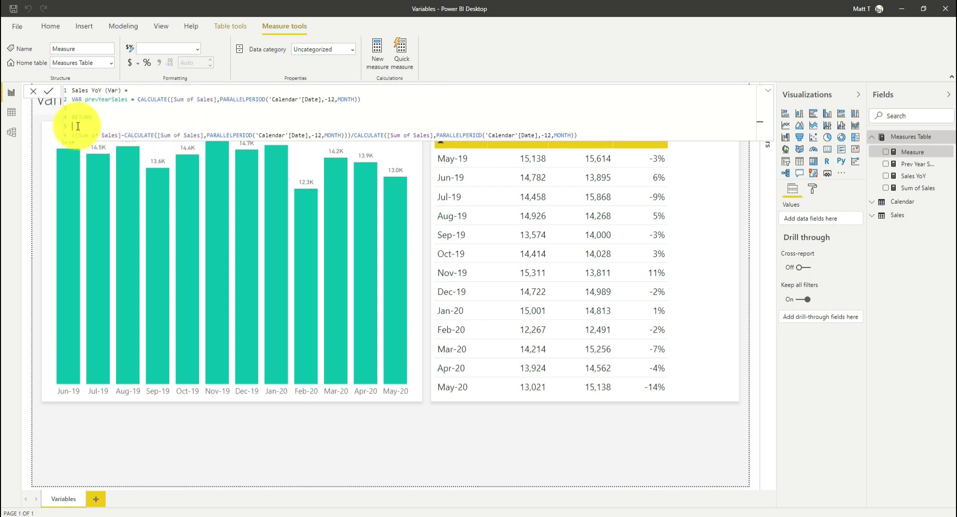
double_click(131, 134)
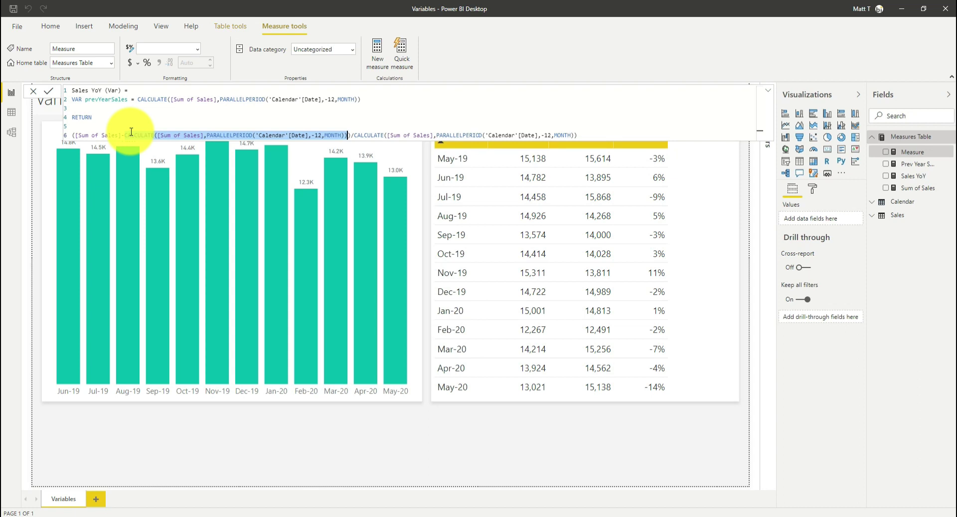
drag(131, 133, 125, 134)
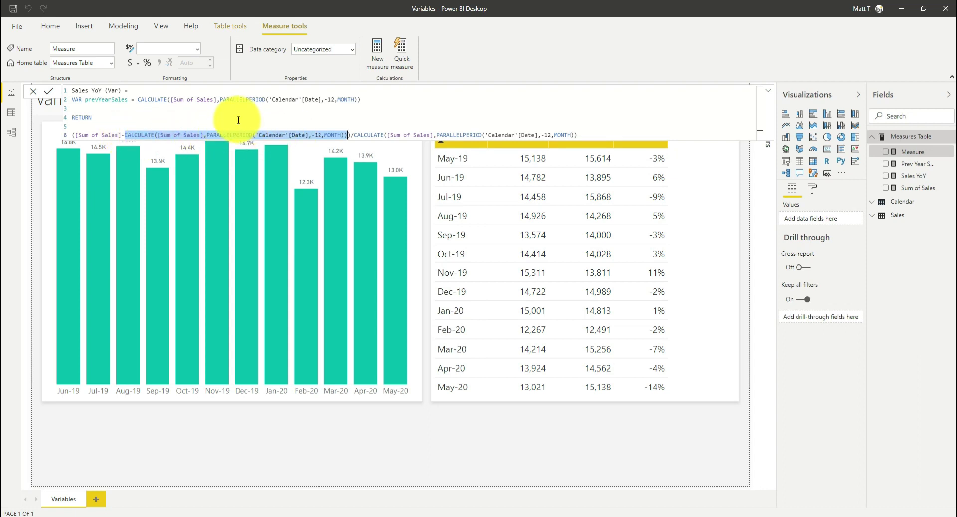
text(prev)
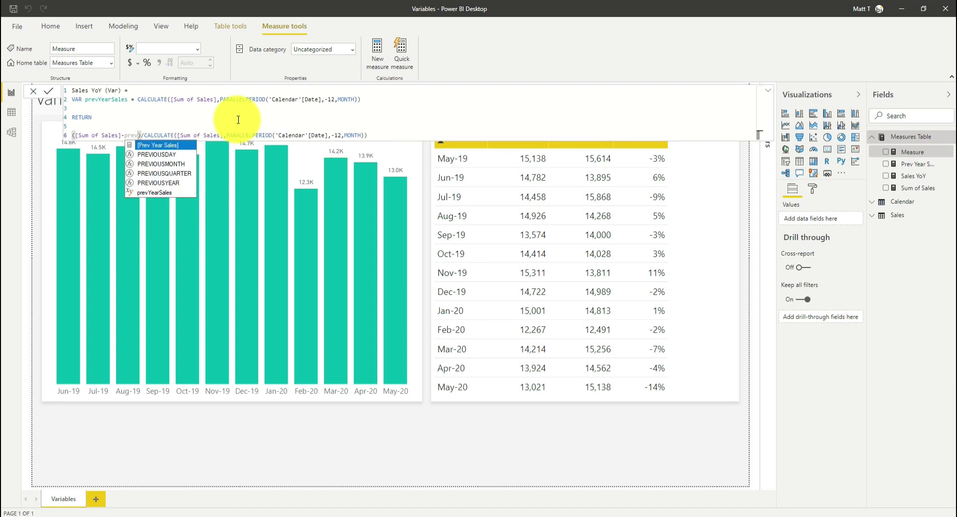
click(144, 195)
Replace the divisor CALCULATE with prevYearSales, giving ([Sum of Sales]-prevYearSales)/prevYearSales.
double_click(157, 135)
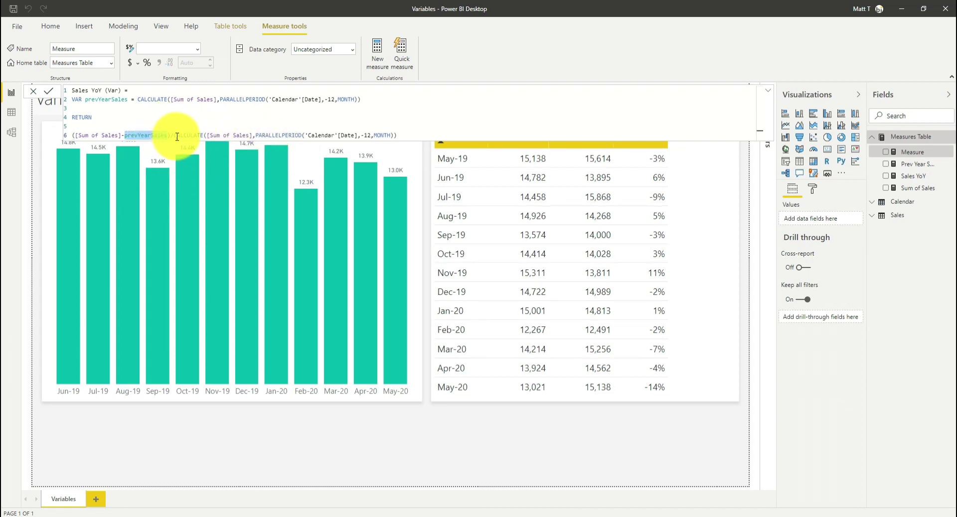
key(ctrl+c)
drag(174, 135, 418, 133)
key(ctrl+v)
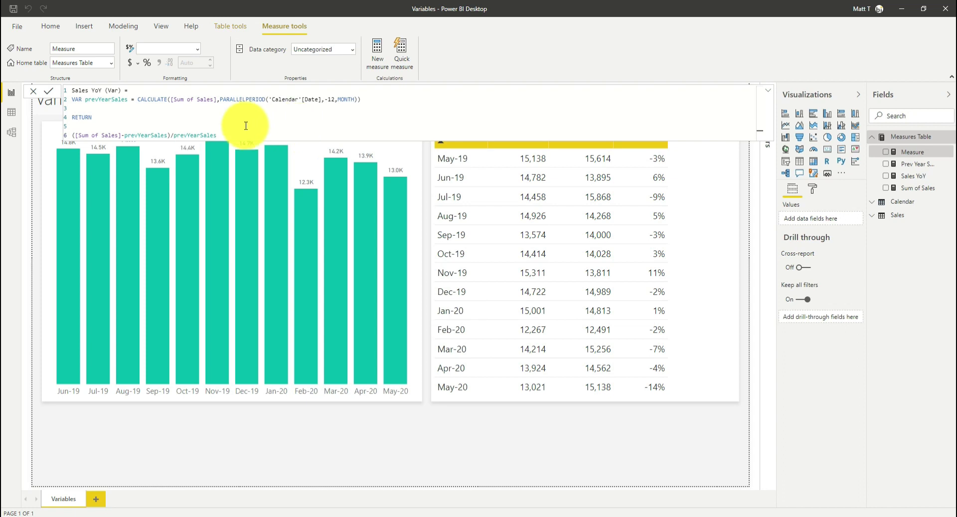
click(150, 117)
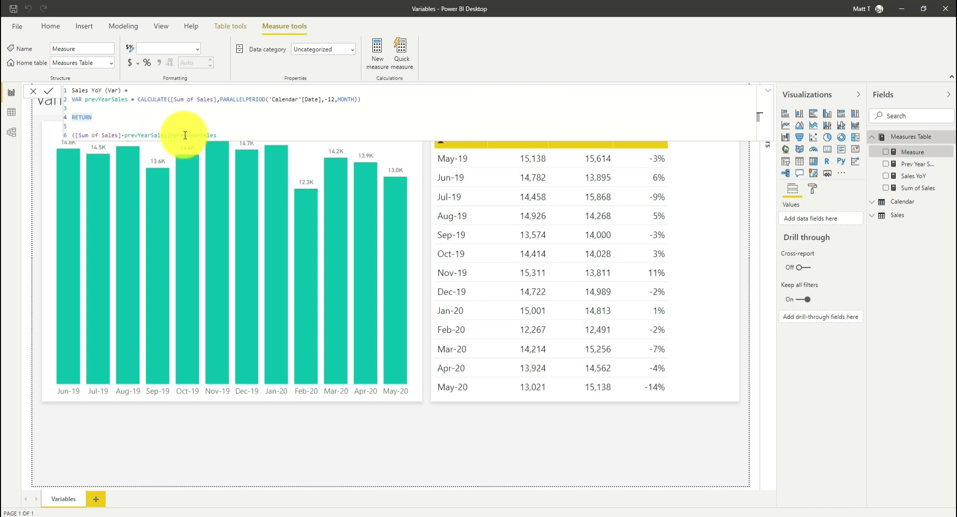
Commit Sales YoY (Var), add it to the table, and format it as a 0-decimal percentage.
click(49, 91)
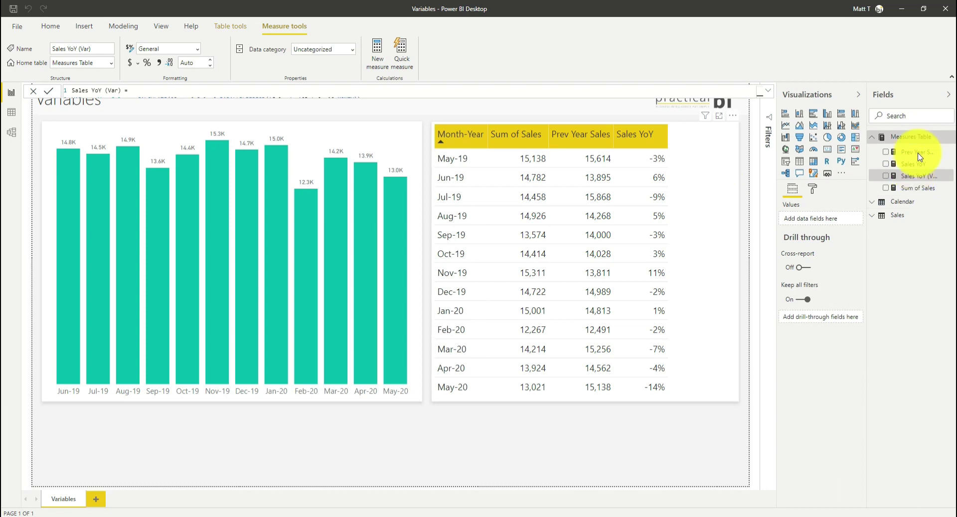
drag(929, 180, 828, 260)
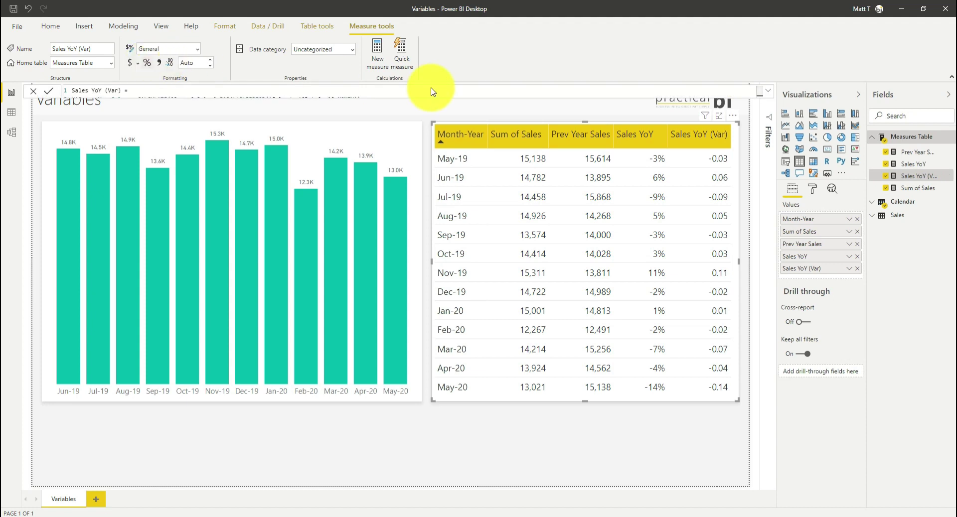
click(146, 62)
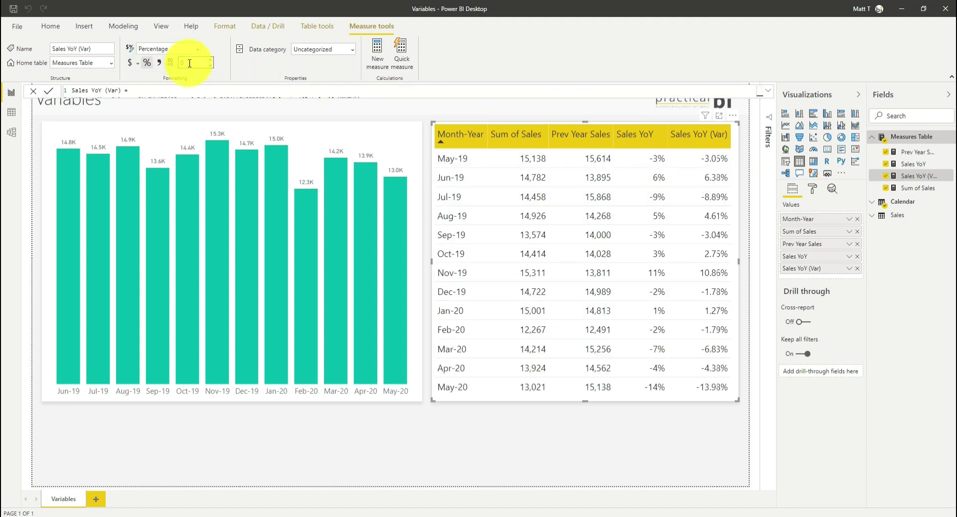
key(Return)
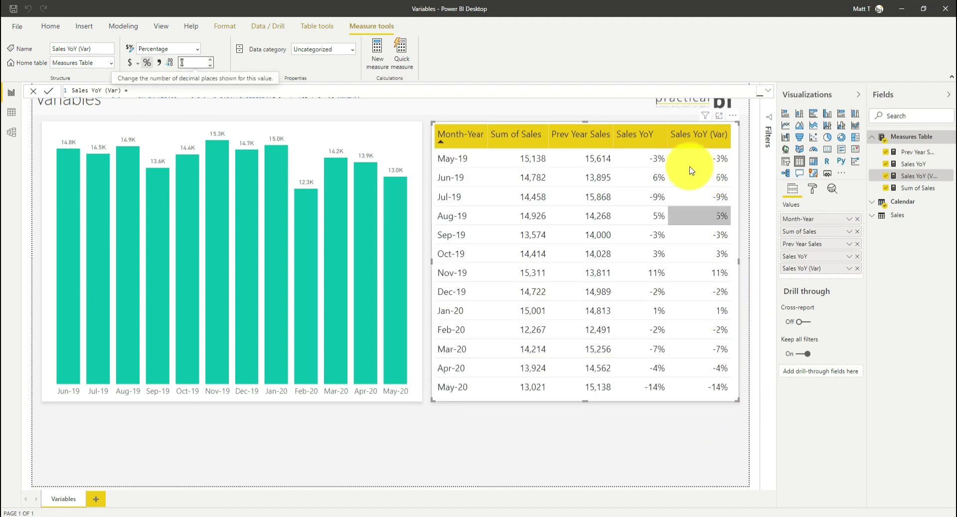
click(917, 165)
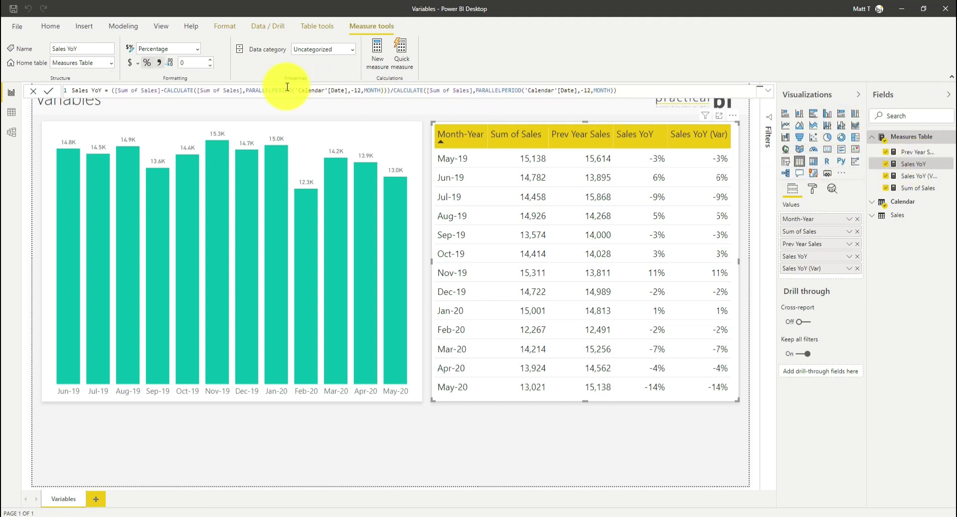
Show the Sales YoY (Var) formula with its prevYearSales VAR and RETURN lines.
click(918, 176)
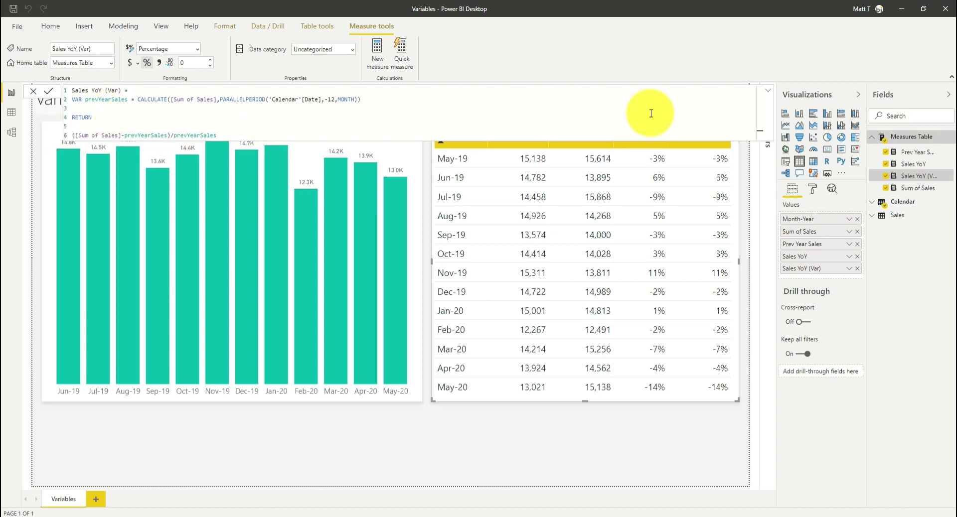
click(768, 95)
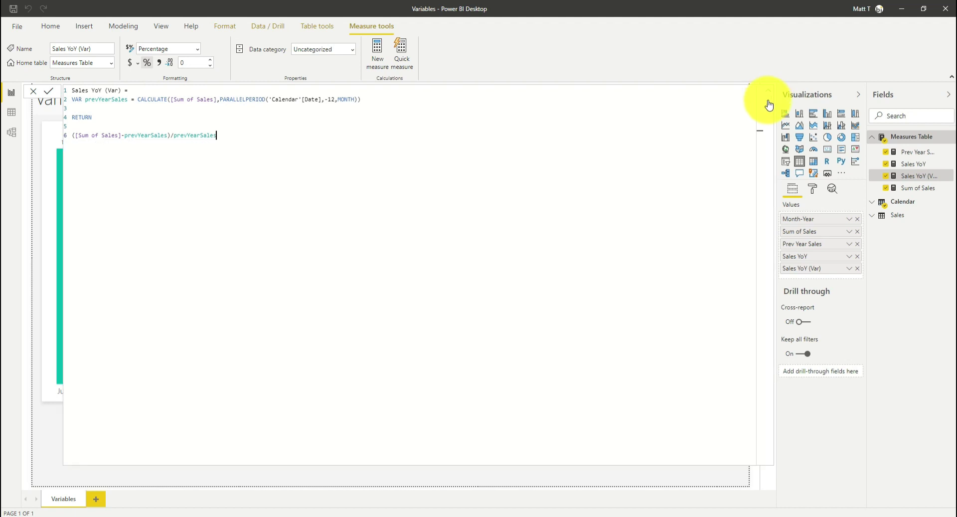
click(764, 94)
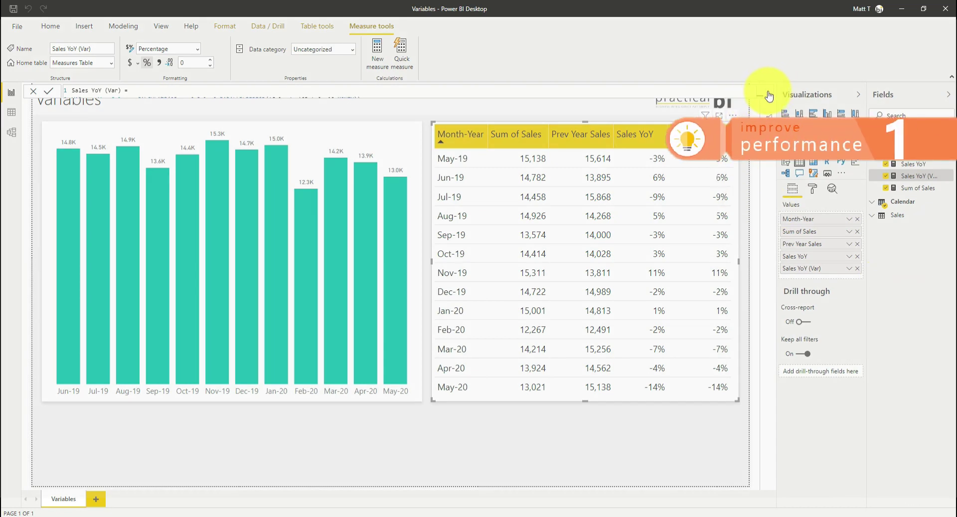
click(768, 95)
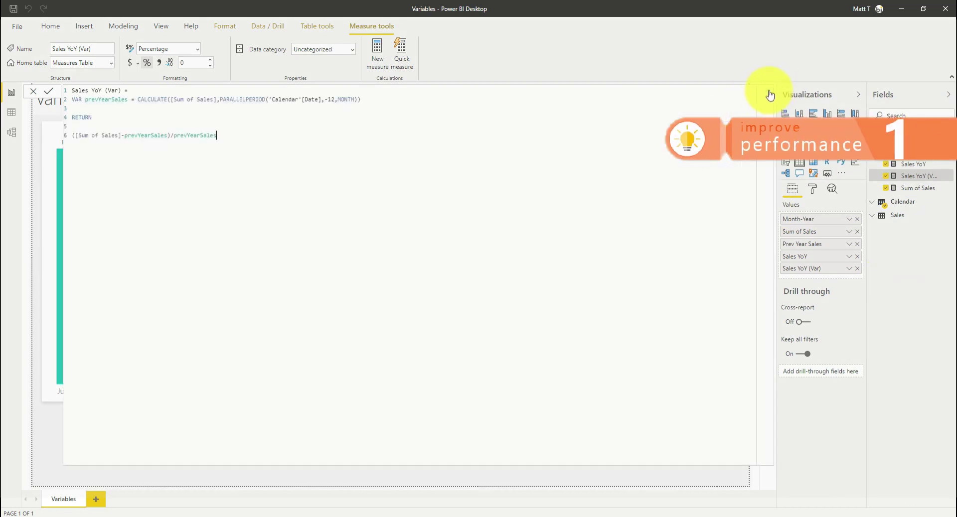
click(769, 95)
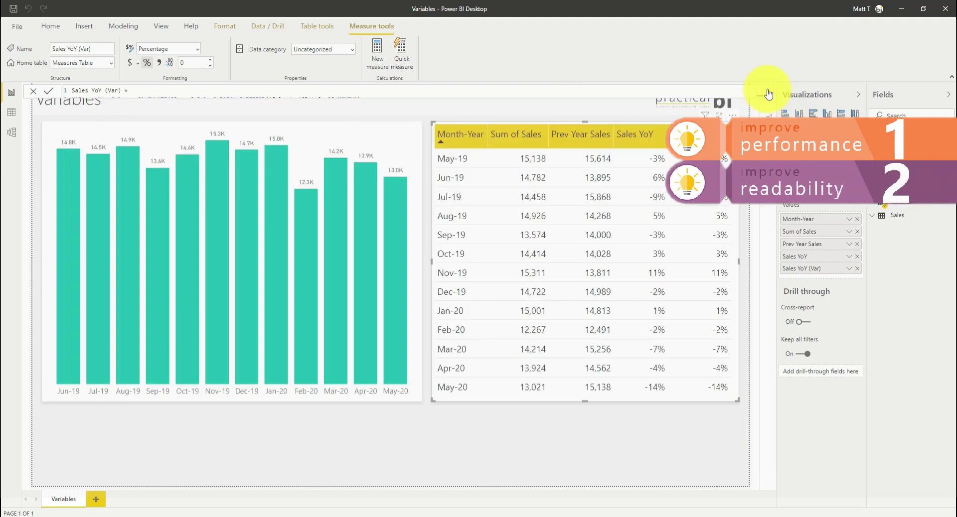
click(768, 95)
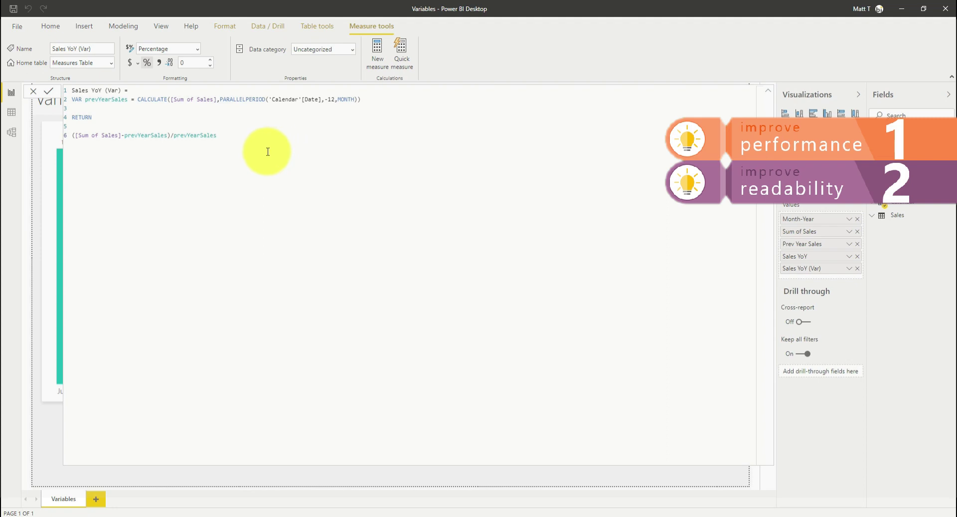
click(224, 137)
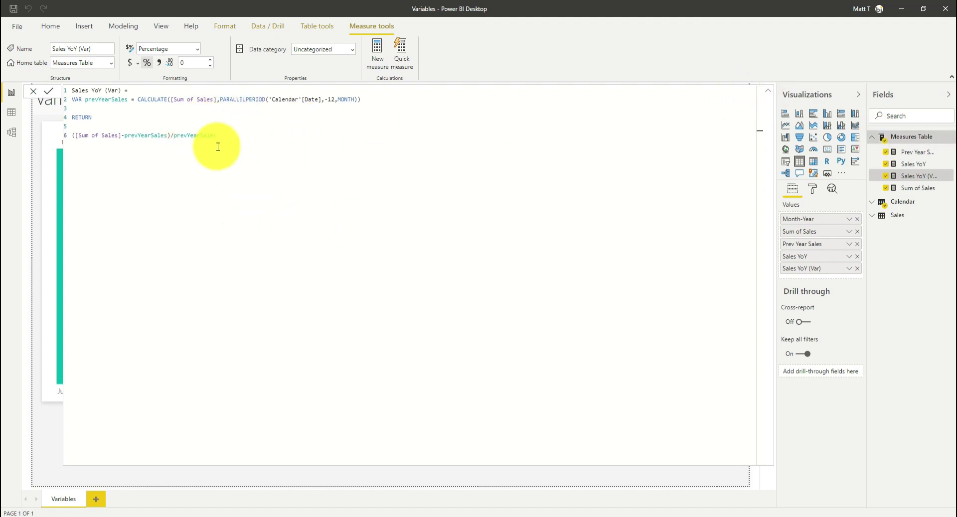
click(766, 95)
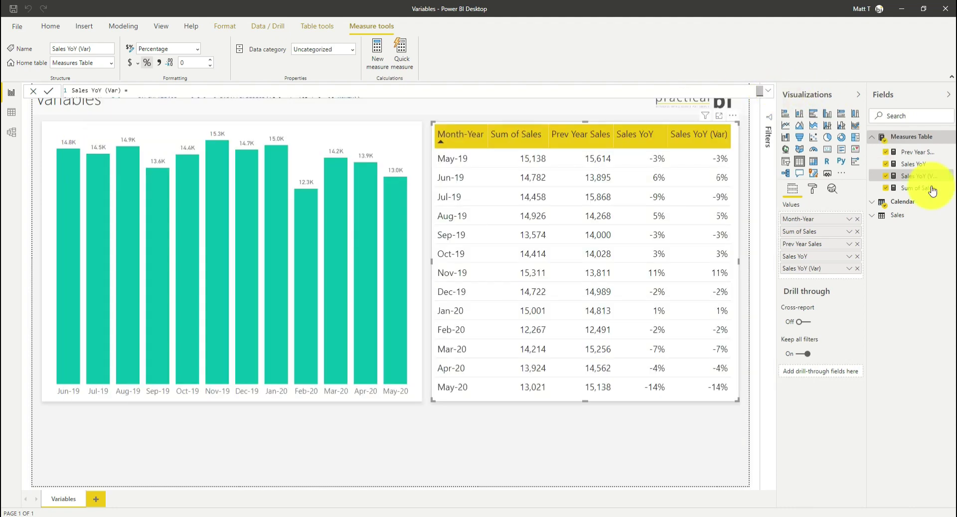
click(768, 92)
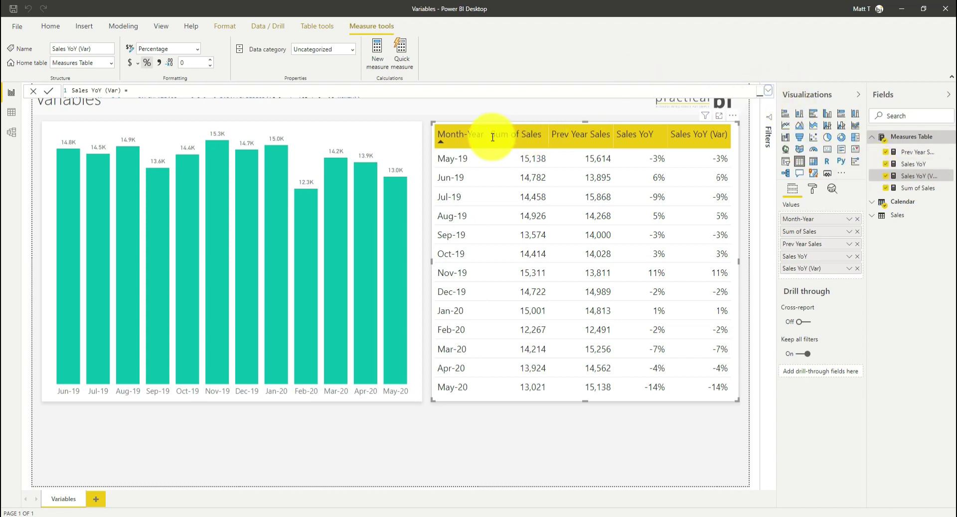
key(ctrl+a)
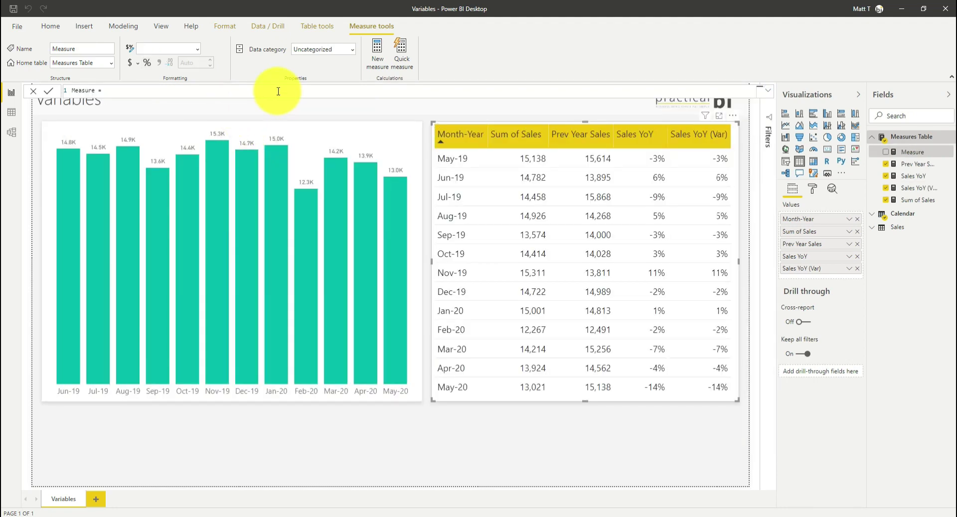
Paste the copied VAR formula into a new measure and rename it Prev Year Sales (Incorrect).
key(ctrl+v)
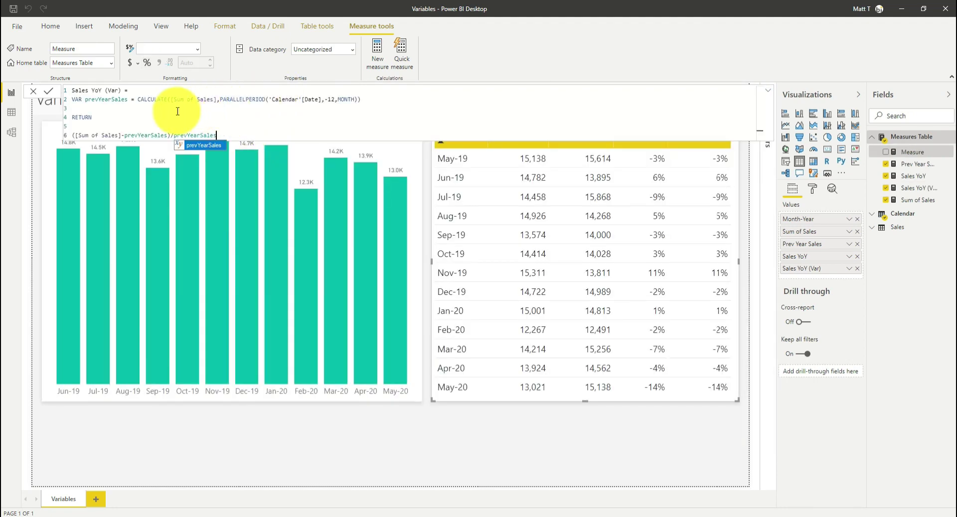
click(118, 89)
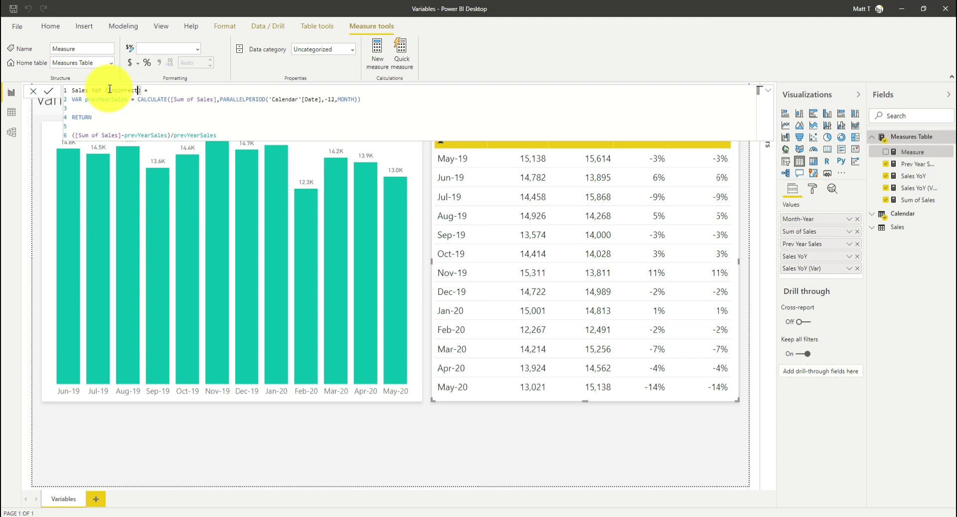
click(138, 100)
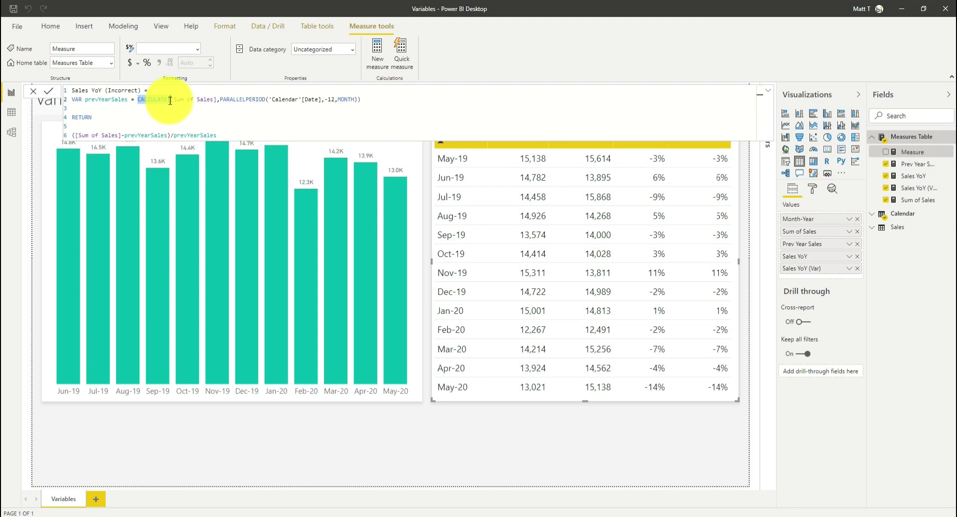
click(95, 90)
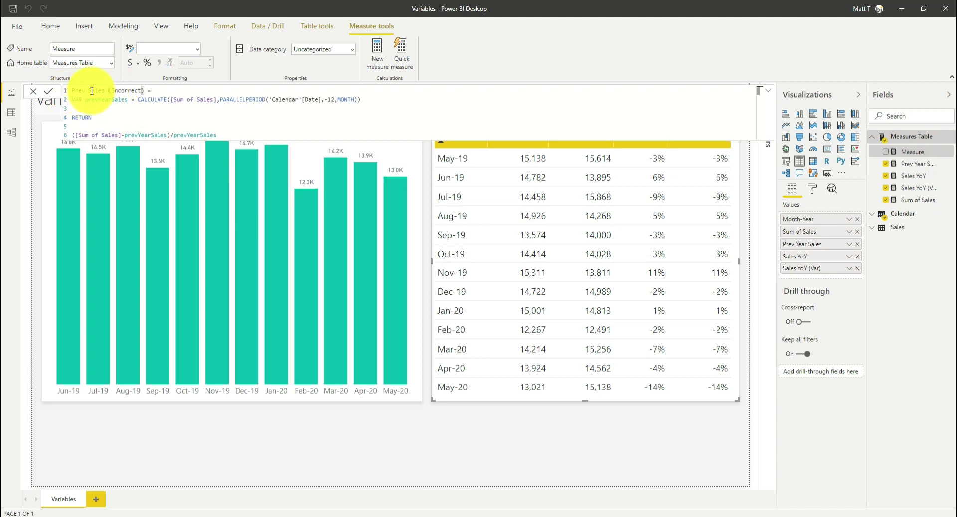
Delete the old return expression and the CALCULATE( wrapper, leaving VAR sales = [Sum of Sales].
click(124, 118)
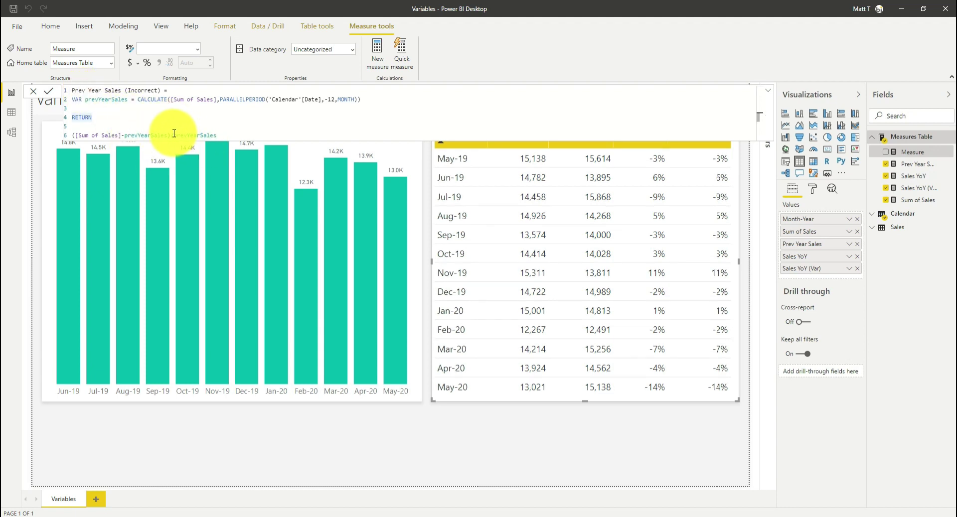
drag(234, 134, 78, 131)
key(BackSpace)
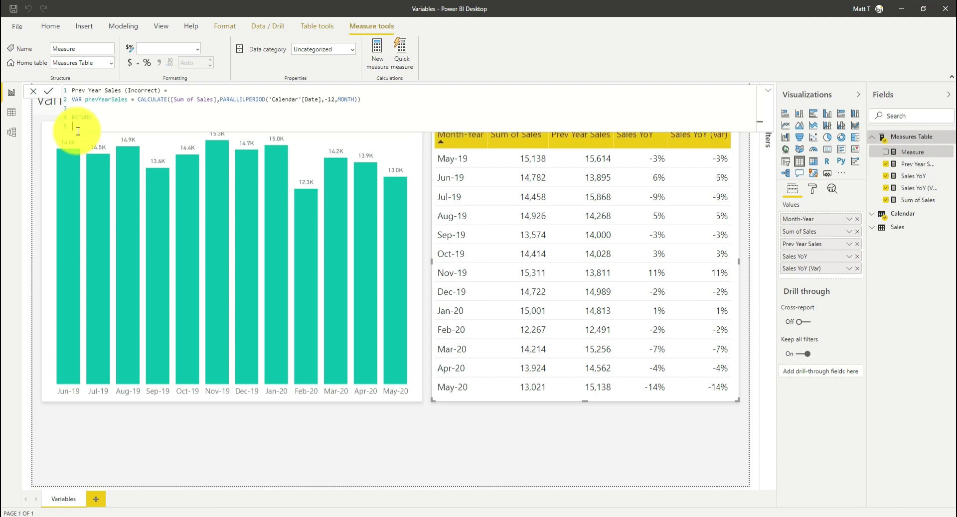
drag(138, 99, 342, 102)
key(BackSpace)
key(BackSpace)
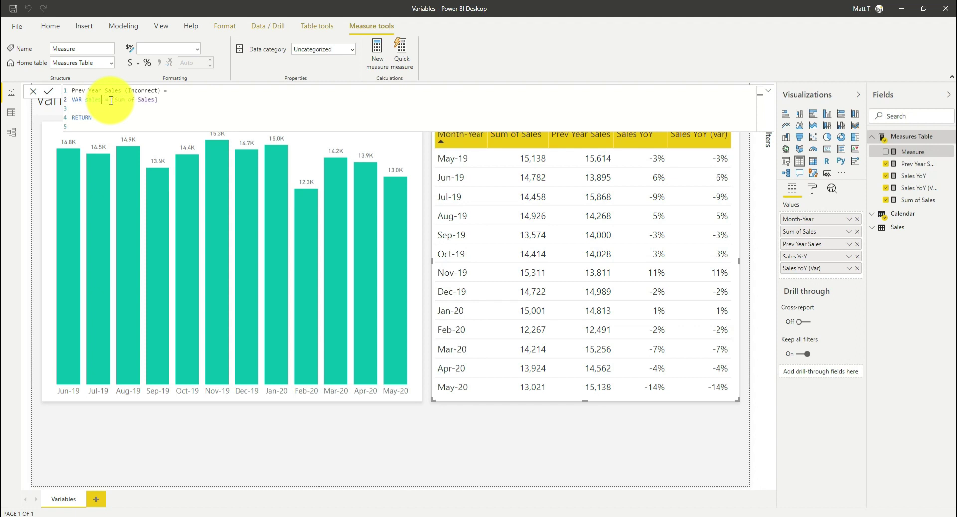
Return CALCULATE(sales,PARALLELPERIOD('Calendar'[Date],-12,MONTH)) and commit the measure.
click(95, 120)
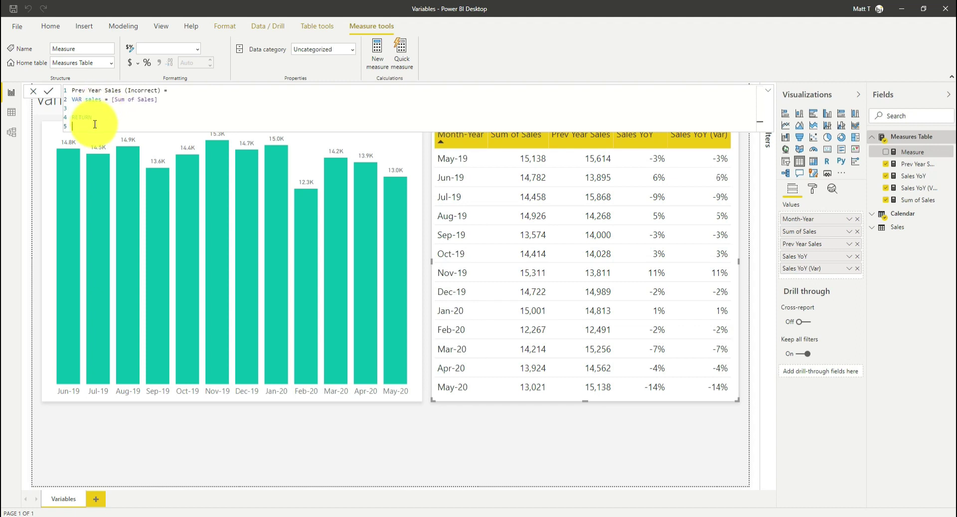
text(CALCULATE()
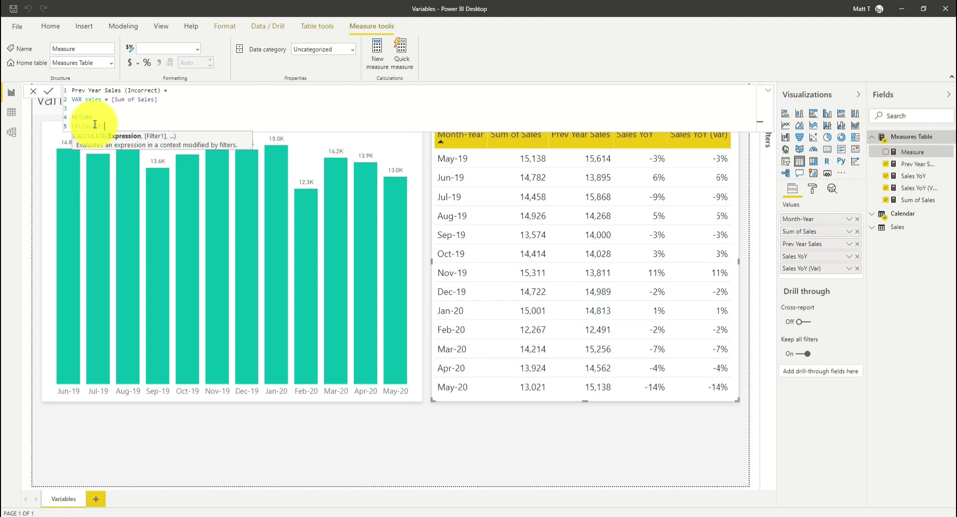
text(sales)
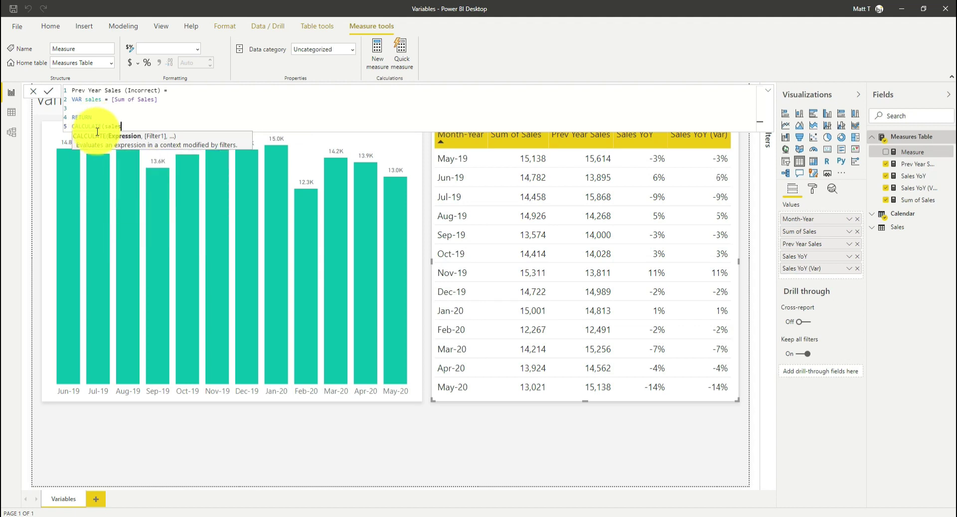
text(,PARALLELPERIOD()
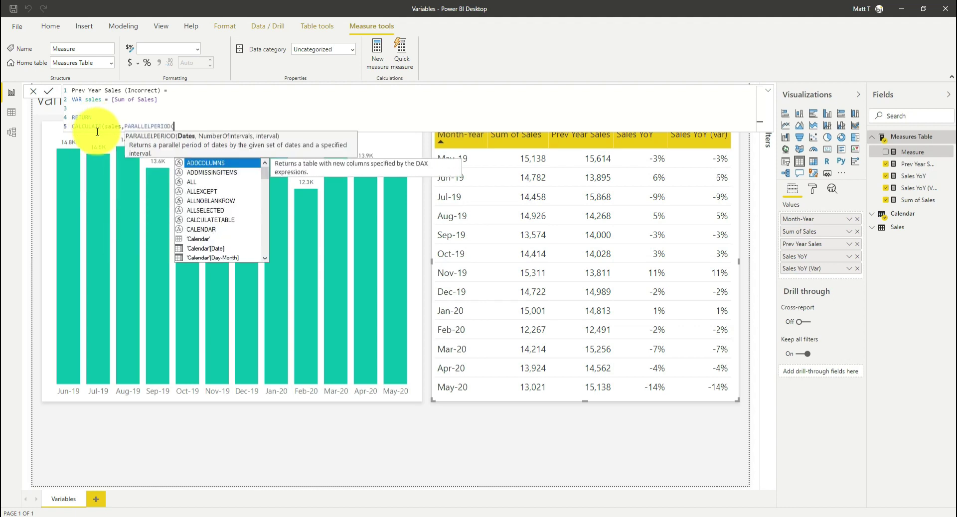
text('Calendar'[Date])
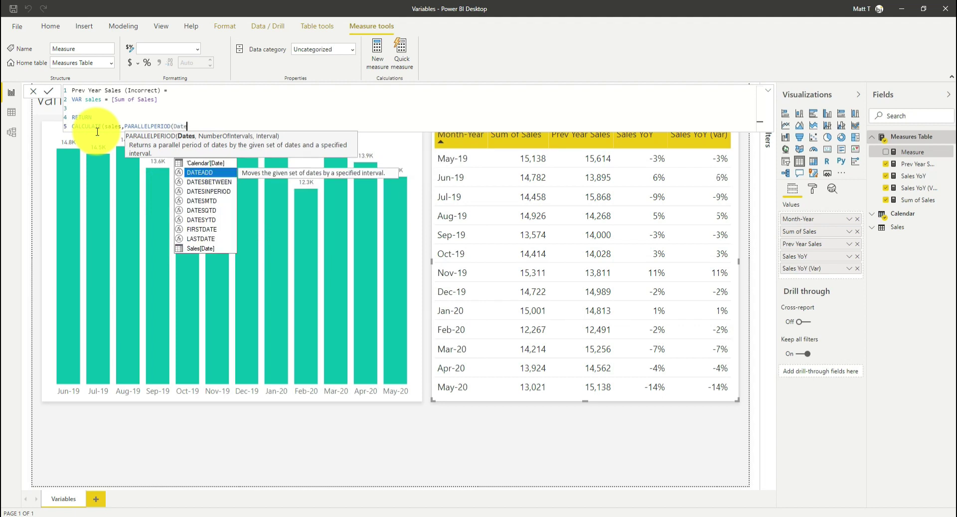
text(,-12)
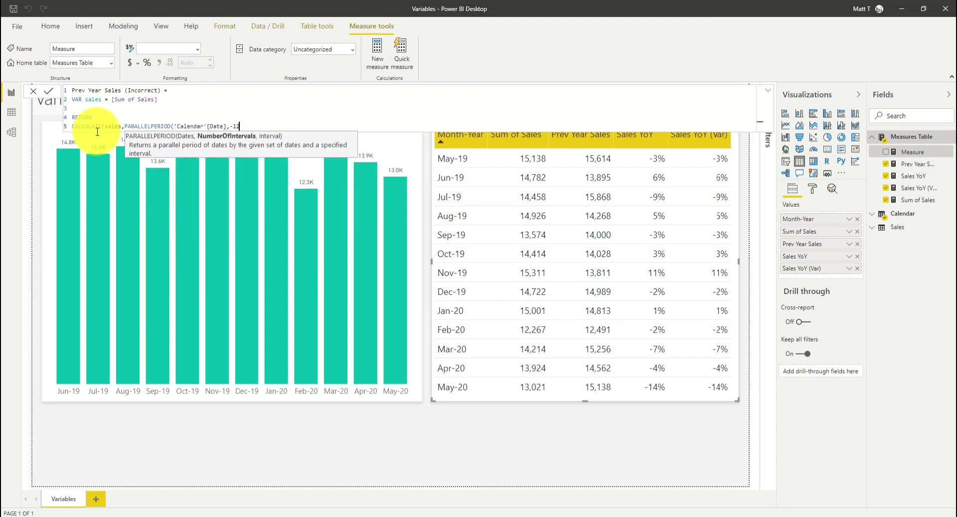
text(,MONTH)
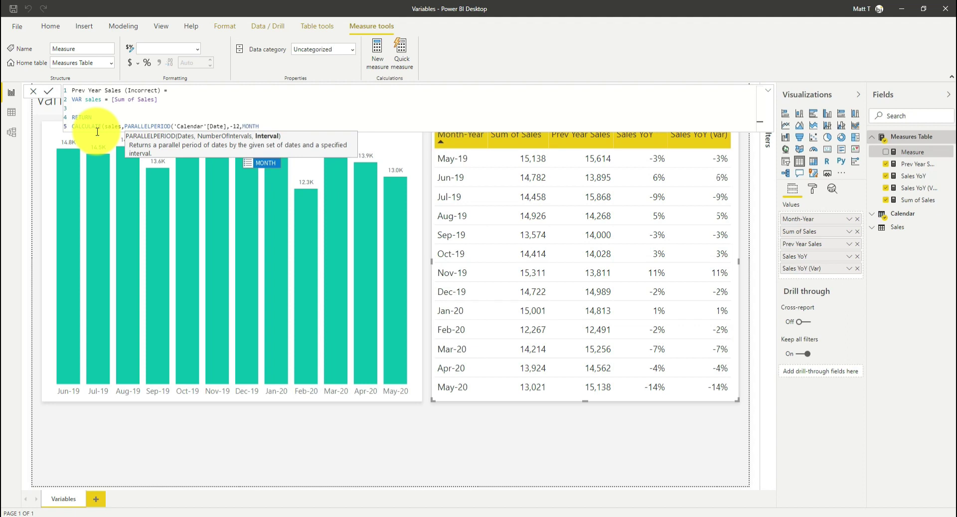
text()))
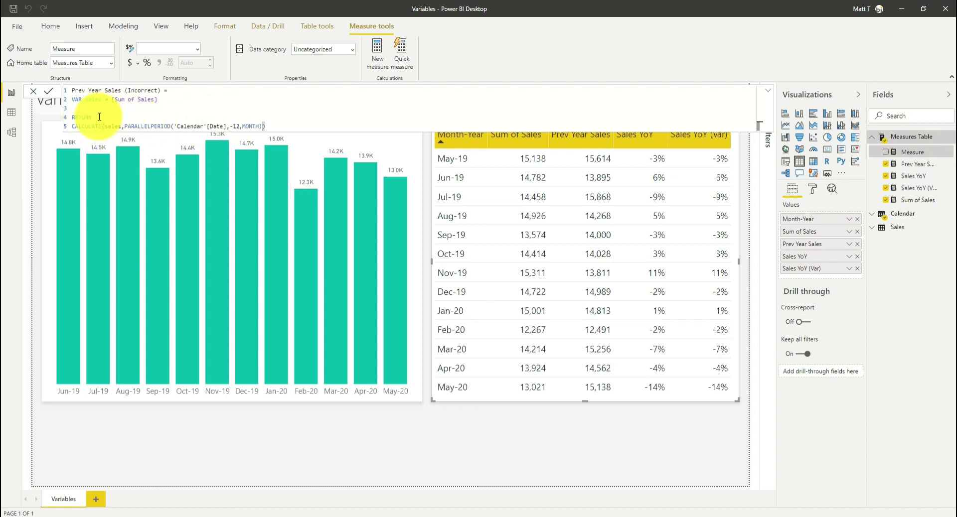
click(598, 457)
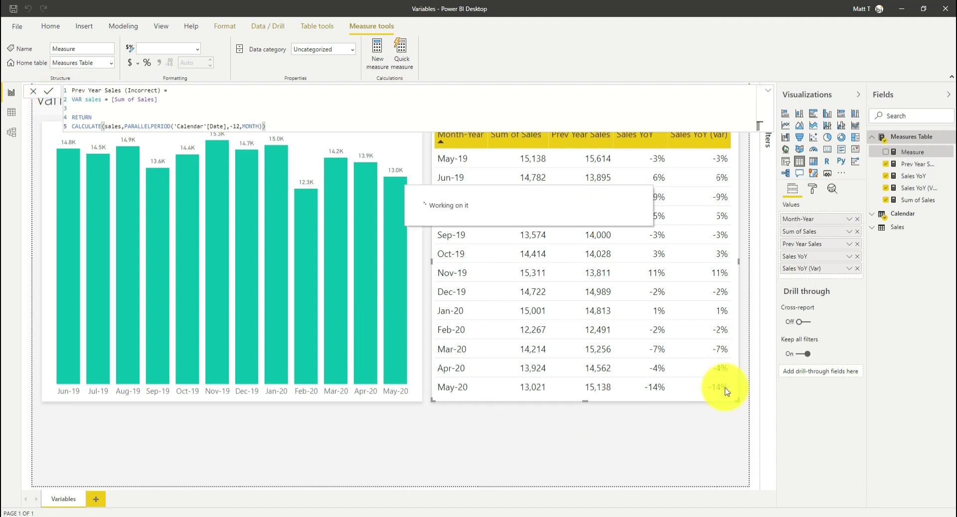
Rename the variable sales to vsales in both the VAR and CALCULATE, then commit.
click(768, 92)
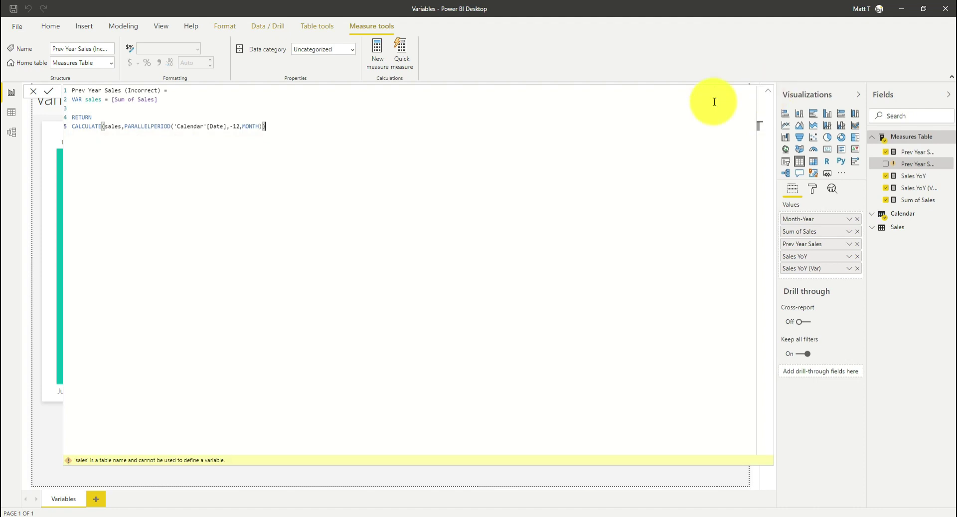
double_click(98, 100)
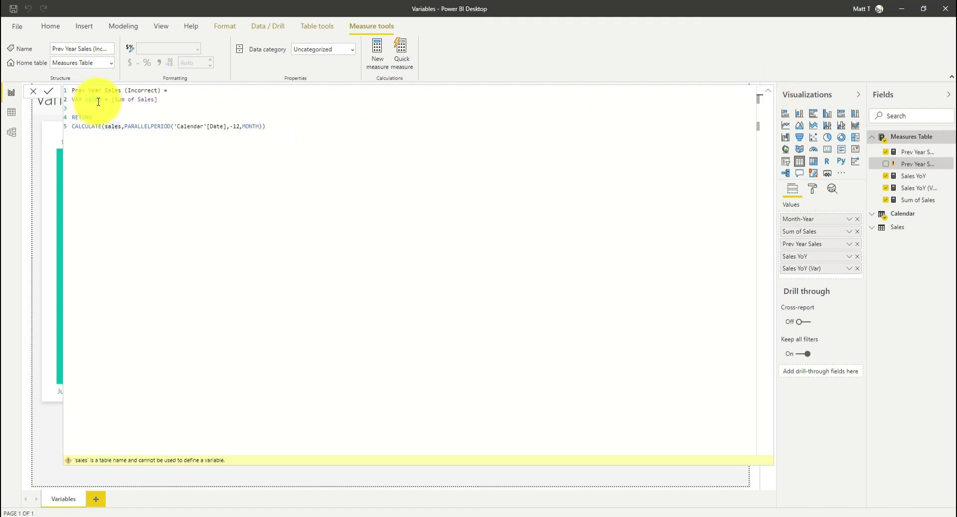
text(v)
click(107, 126)
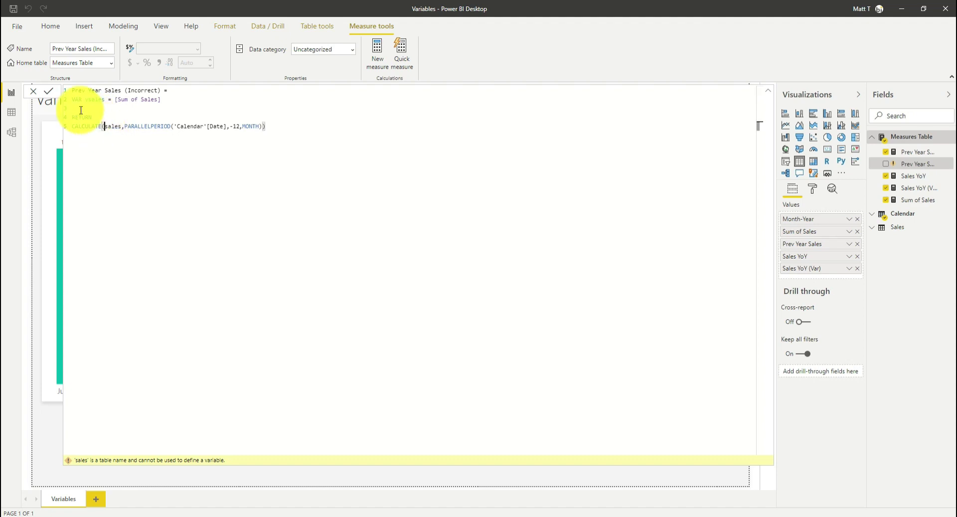
text(v)
key(Escape)
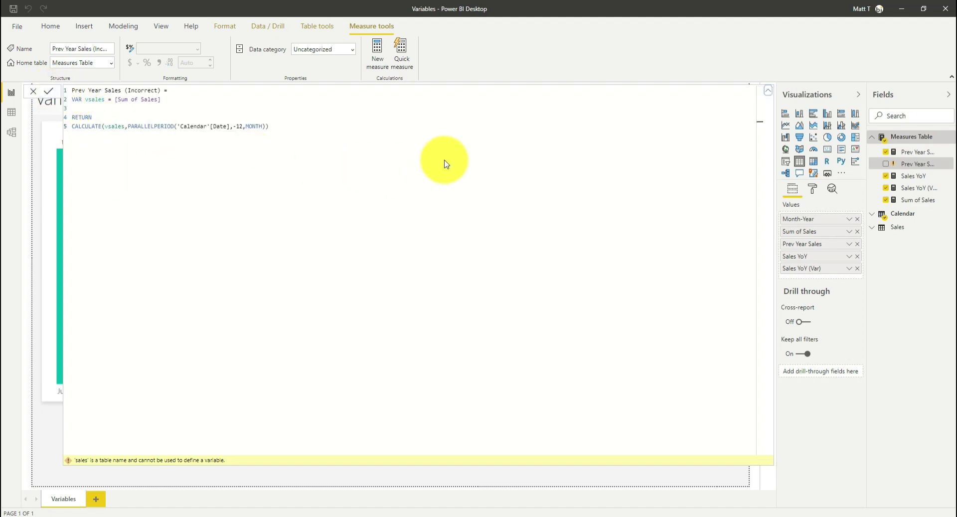
click(48, 92)
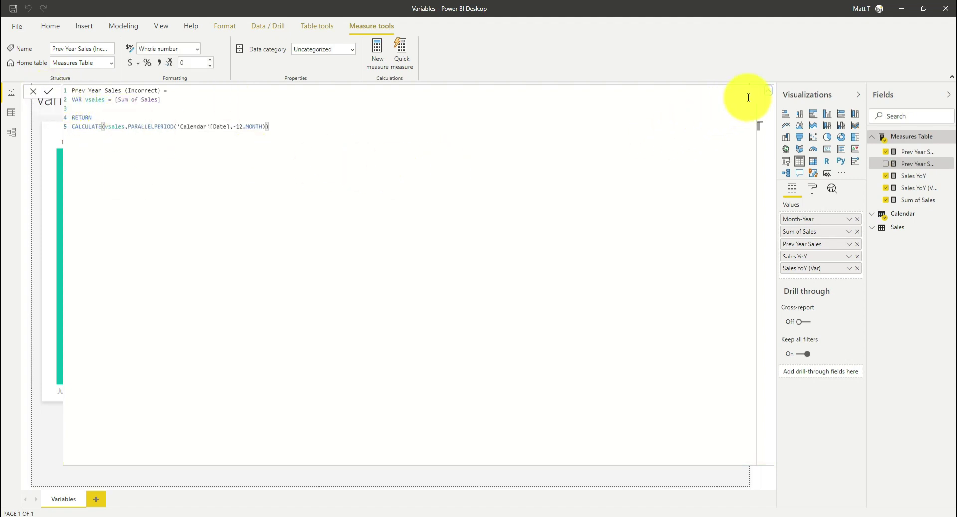
click(769, 95)
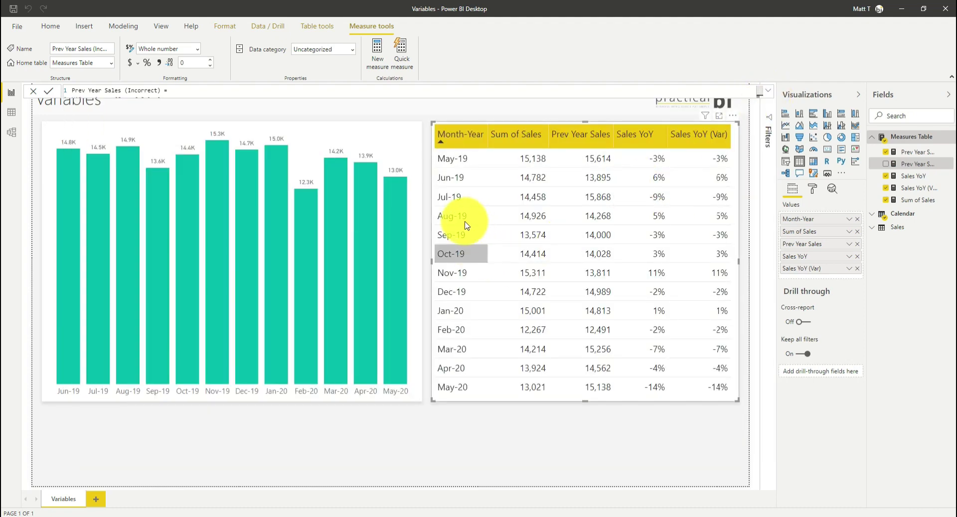
Narrow the column chart, widen the table leftward, and add Prev Year Sales (Incorrect) after Prev Year Sales.
click(421, 268)
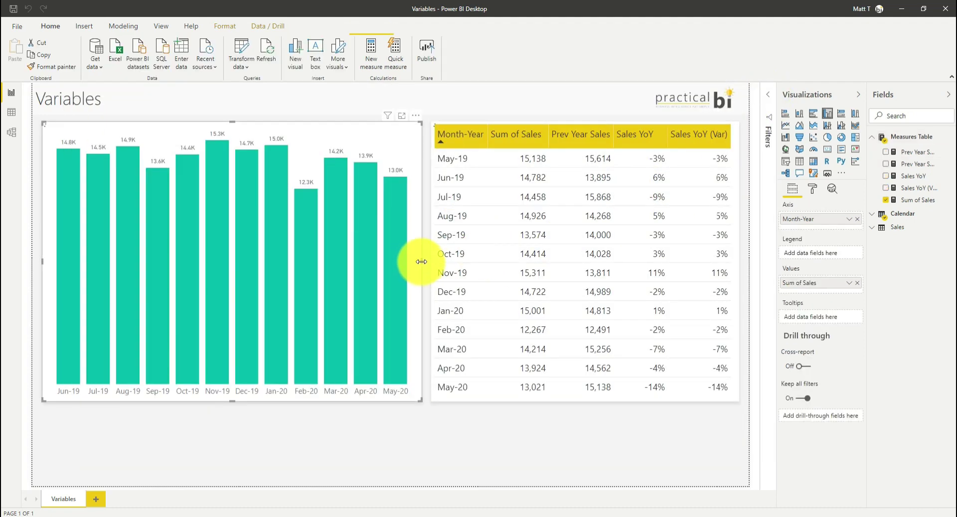
drag(421, 268, 353, 264)
click(433, 264)
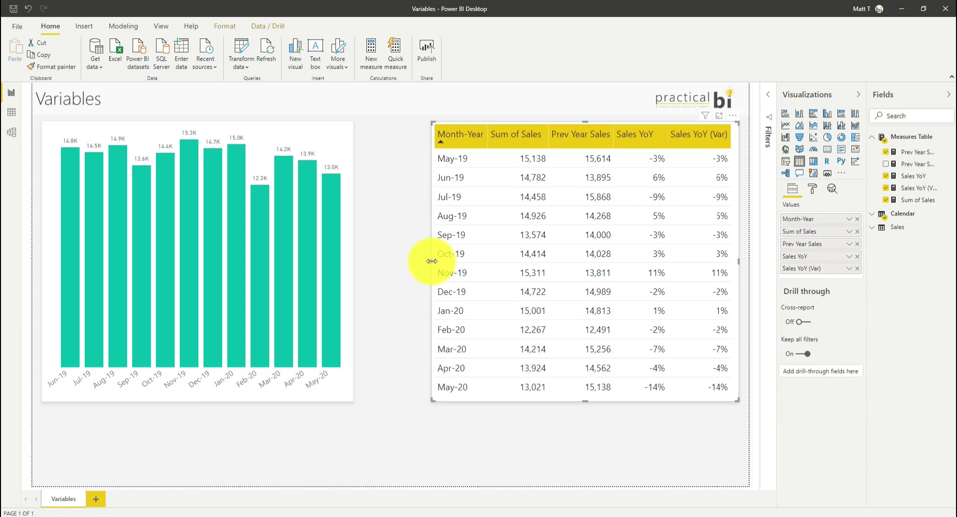
drag(434, 261, 373, 264)
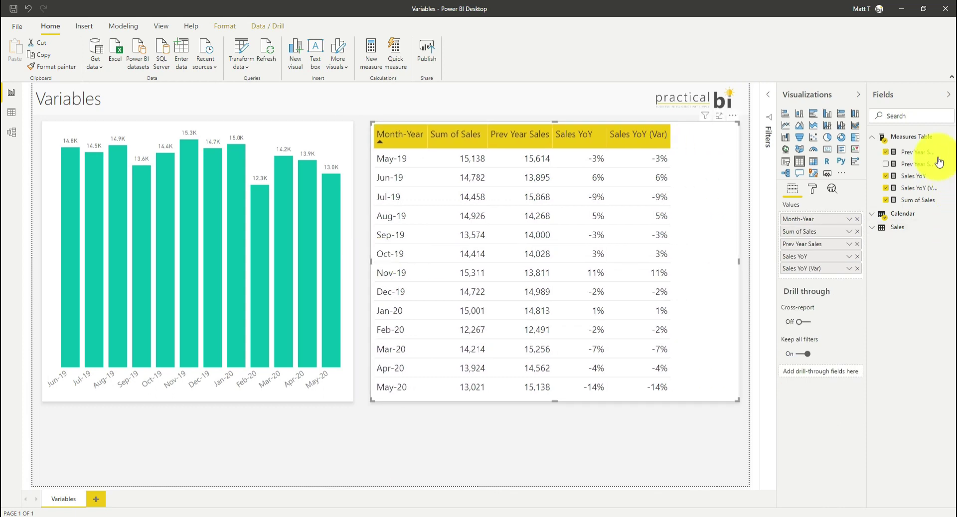
mouse_move(824, 244)
mouse_down()
mouse_move(833, 240)
mouse_move(829, 253)
mouse_up()
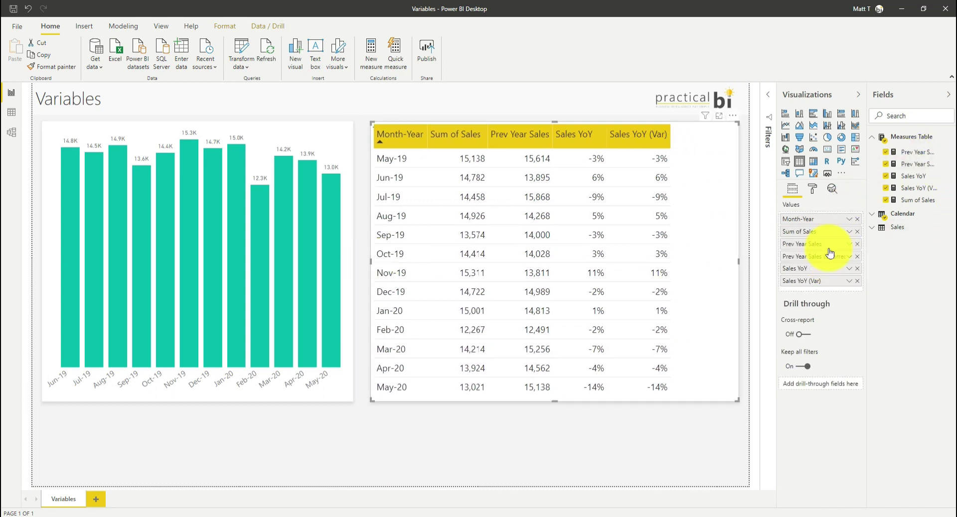
click(915, 162)
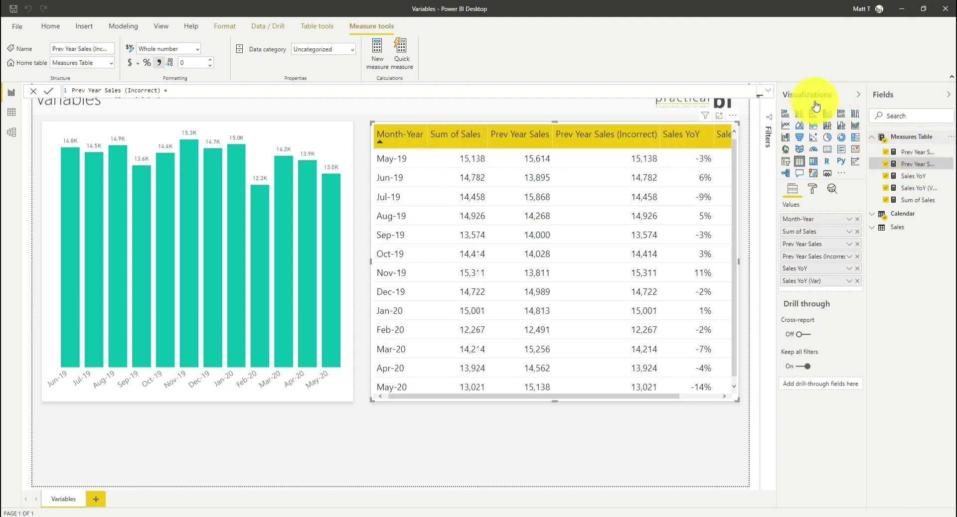
Expand the Prev Year Sales (Incorrect) formula and highlight the [Sum of Sales] reference on line 2.
click(767, 90)
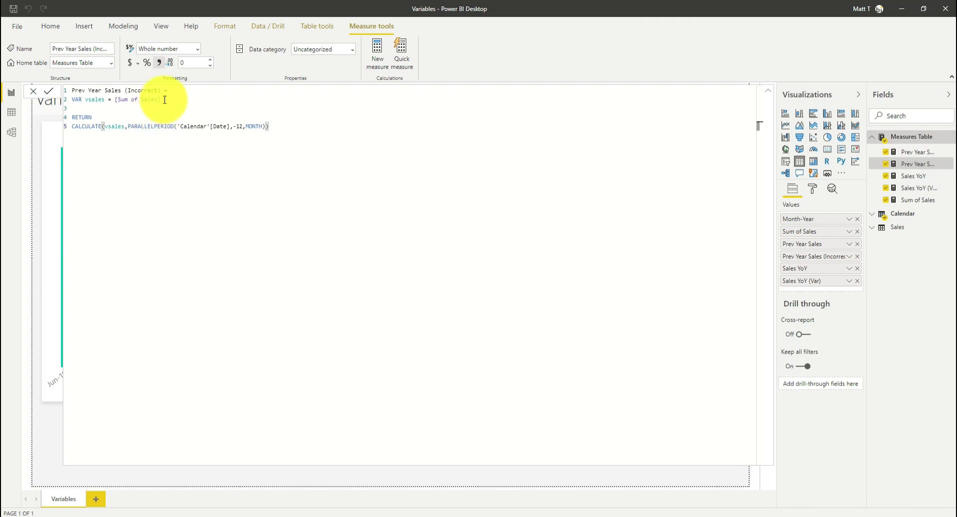
drag(162, 99, 114, 99)
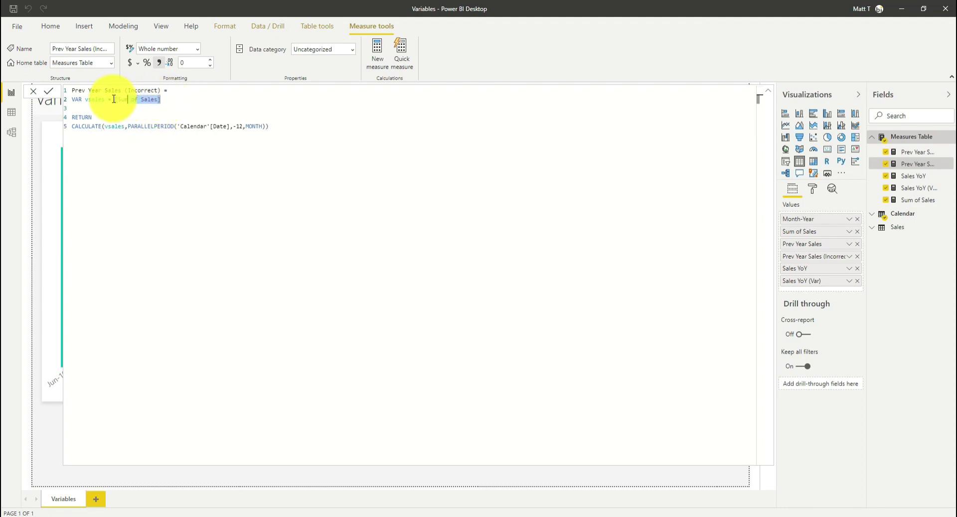
click(169, 99)
Move CALCULATE( from the start of line 5 to the start of line 2.
click(106, 126)
text(v)
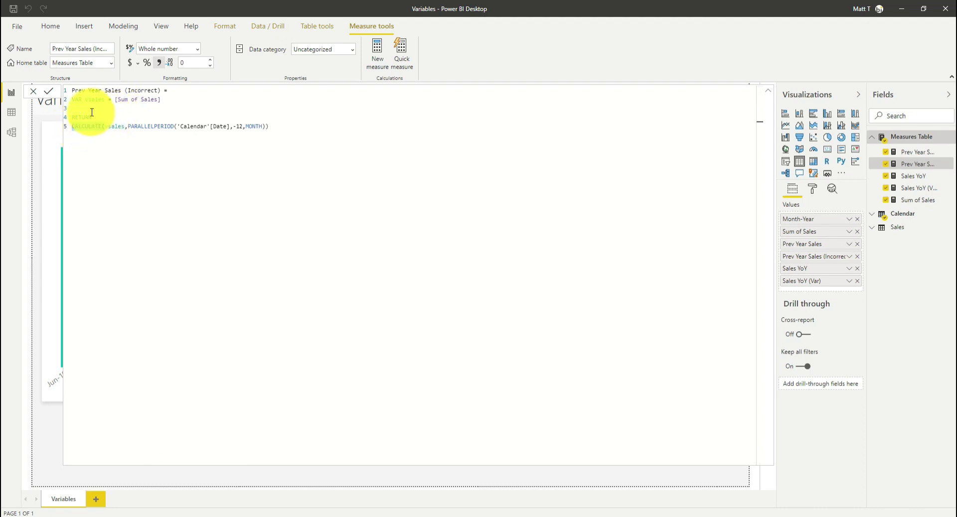
key(Delete)
text(CALCULATE()
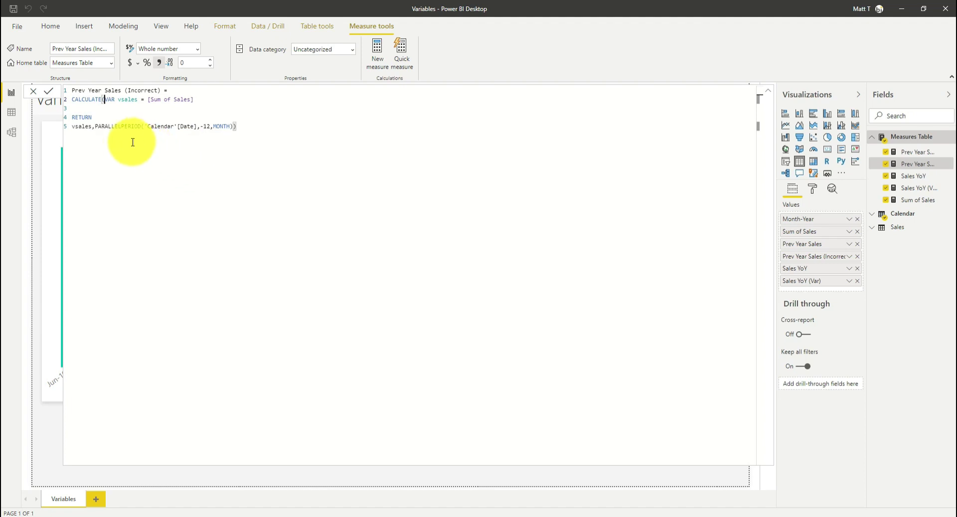
Commit the restructured measure and check that the table now matches Prev Year Sales.
click(249, 126)
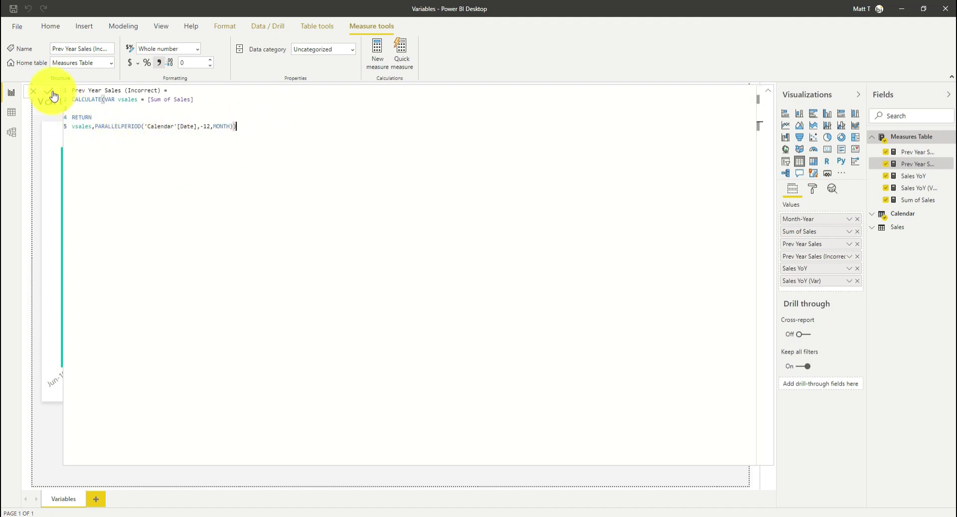
key(Return)
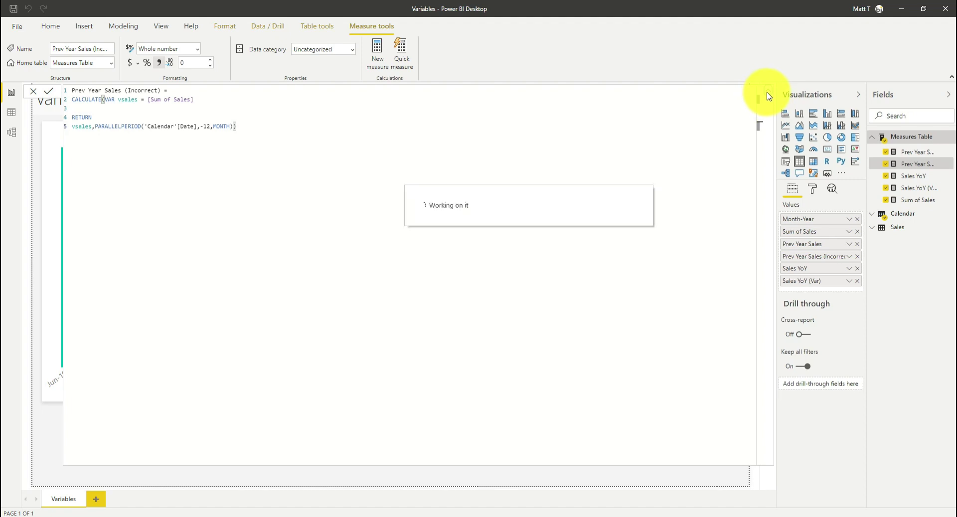
click(769, 97)
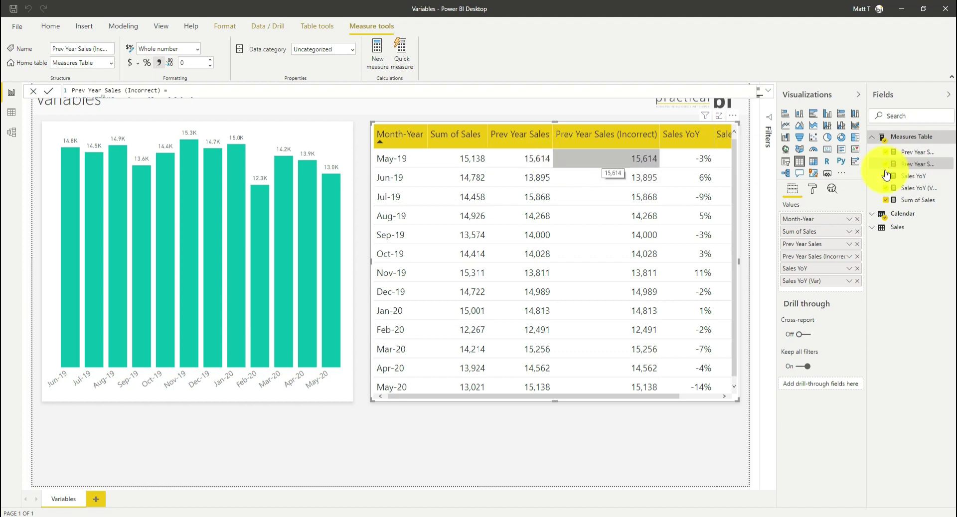
click(768, 93)
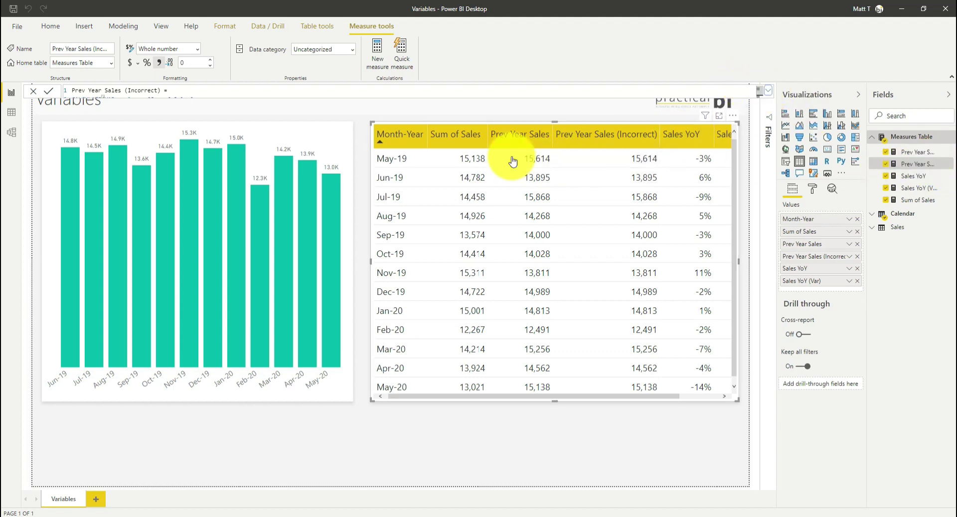
Rewrite vsales as CALCULATE([Sum of Sales],PARALLELPERIOD('Calendar'[Date],-12,MONTH)) returning vsales.
drag(69, 127, 93, 126)
key(ctrl+c)
key(Delete)
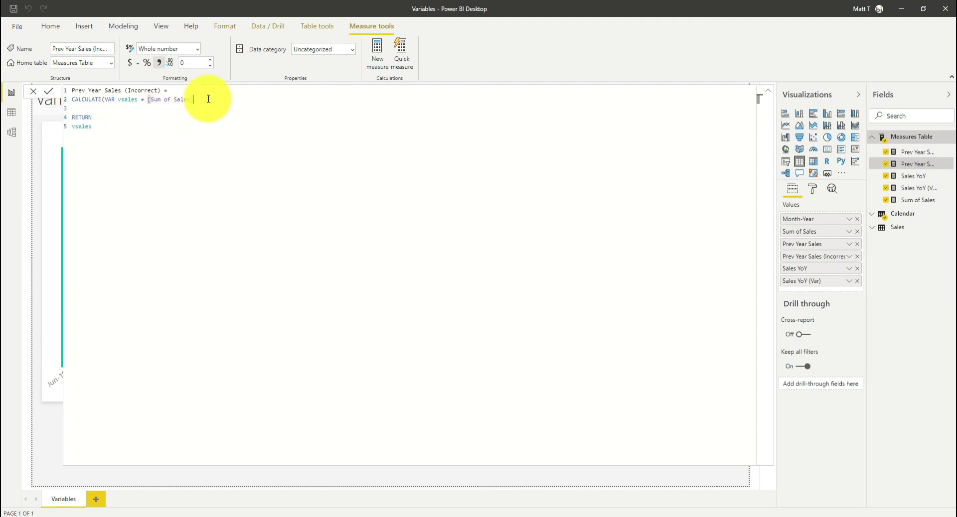
key(ctrl+v)
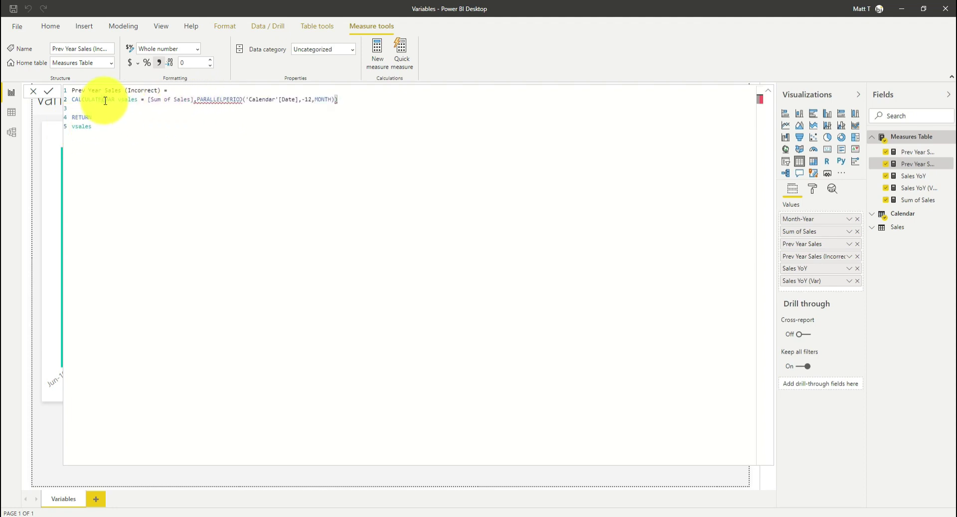
click(73, 100)
key(Delete)
key(Delete)
key(Delete)
key(Delete)
key(Delete)
key(Delete)
key(Delete)
key(Delete)
key(Delete)
key(Delete)
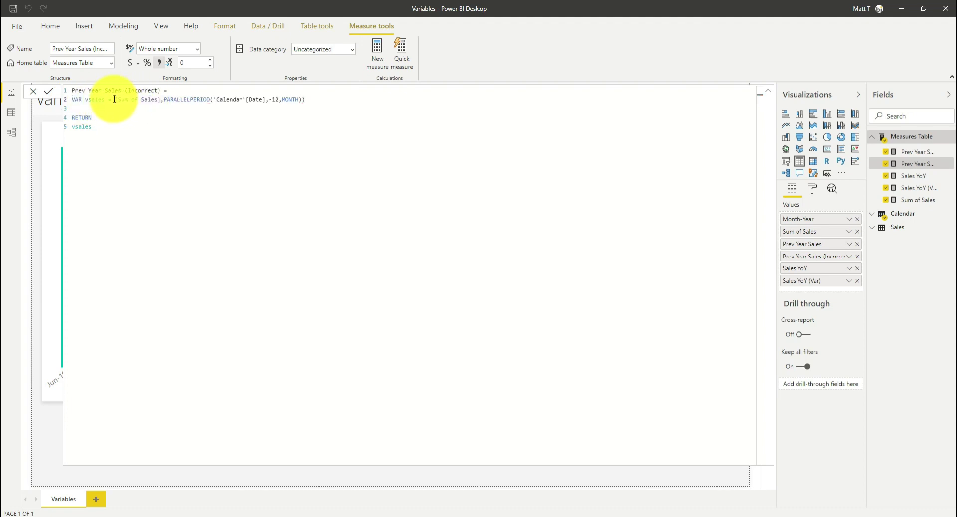
key(ctrl+z)
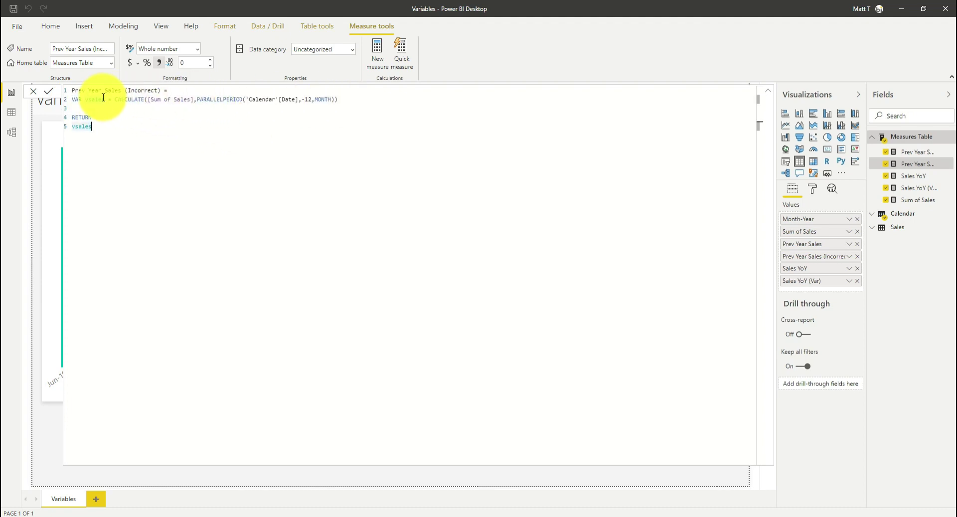
Commit the rewritten Prev Year Sales (Incorrect) measure so the table refreshes.
click(57, 94)
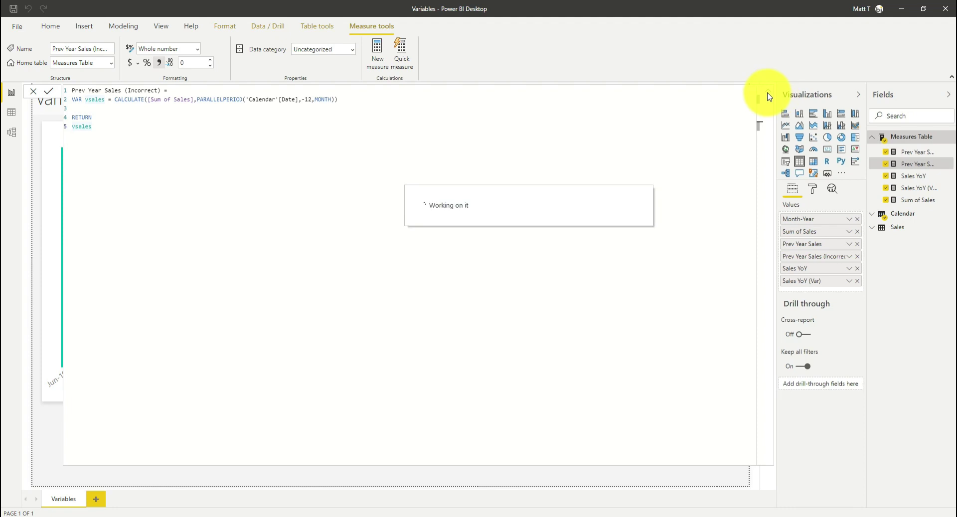